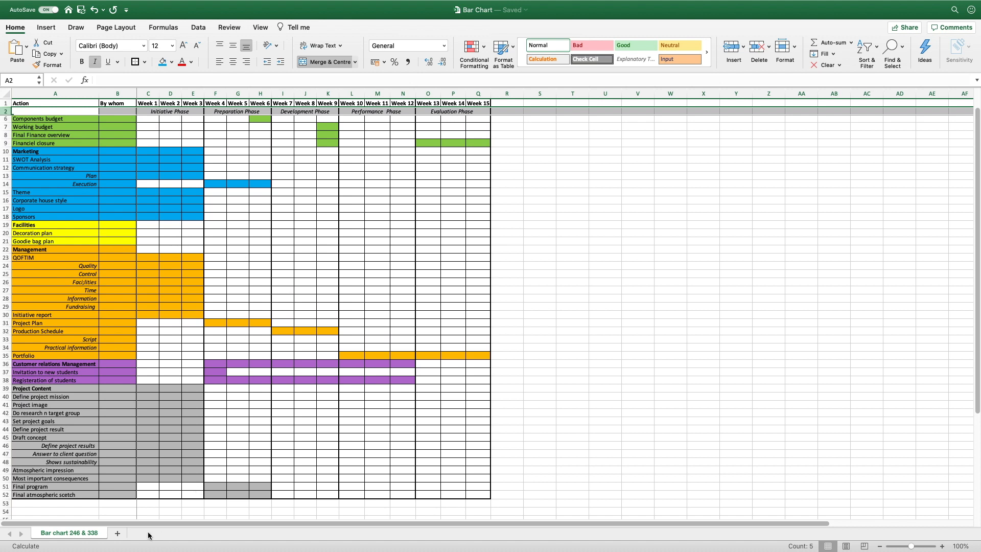
# Add a new blank sheet and paste the Bar chart sheet's header rows A1:Q2 into it
pyautogui.click(118, 535)
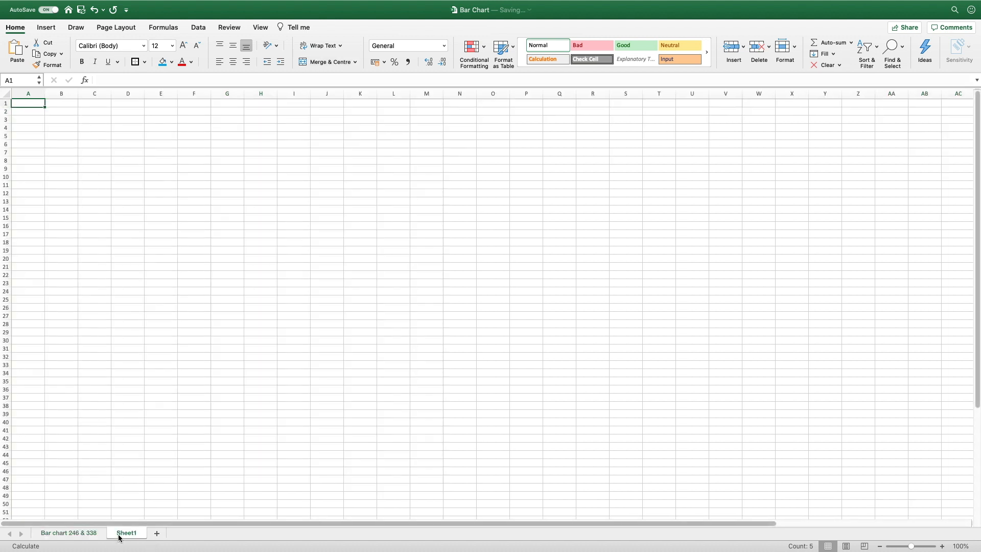
pyautogui.click(89, 539)
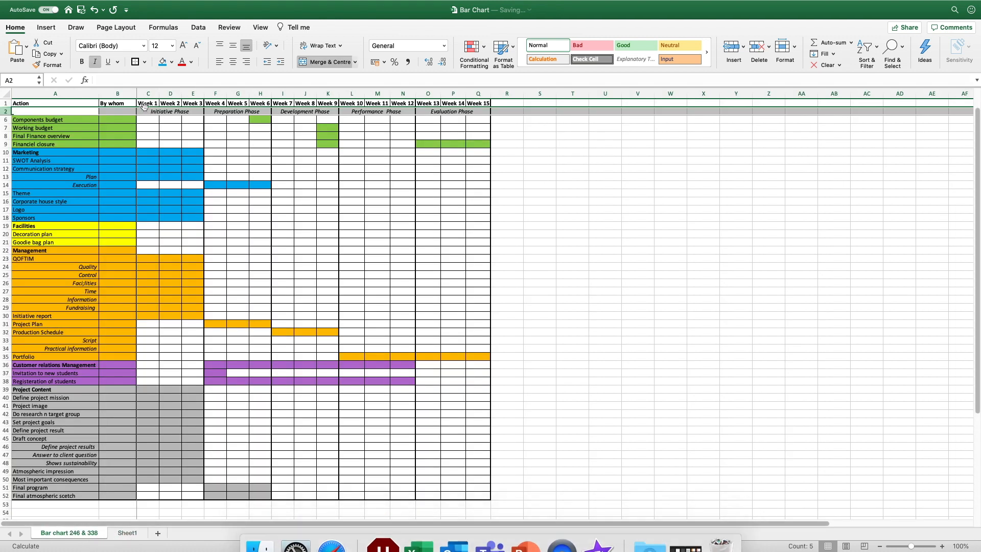
pyautogui.click(138, 138)
pyautogui.moveTo(63, 107); pyautogui.dragTo(478, 111)
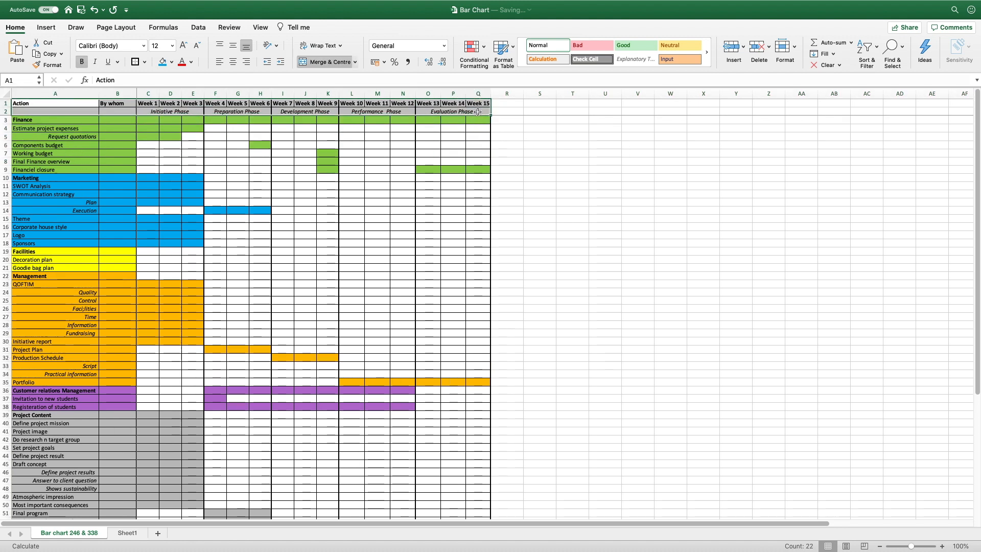
pyautogui.press('super+c')
pyautogui.click(126, 532)
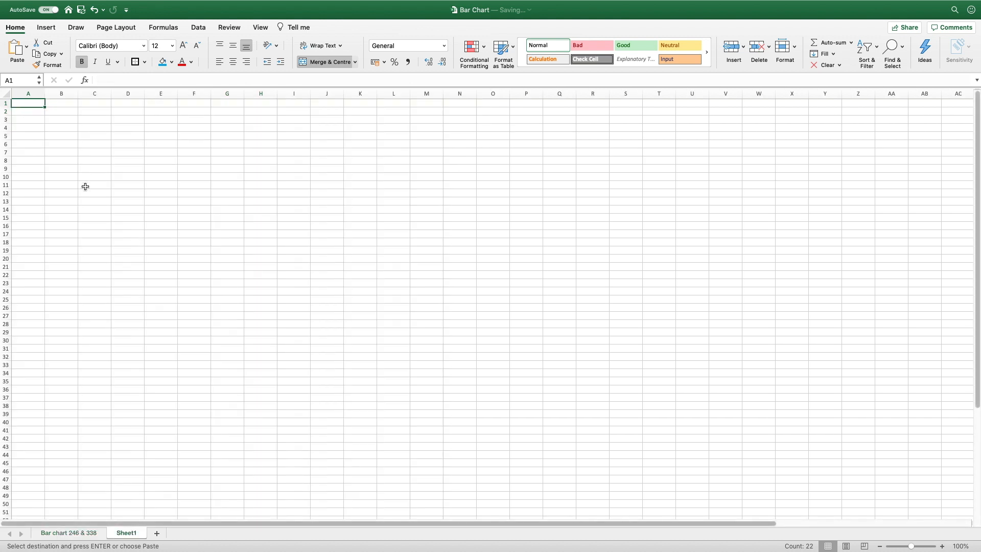
pyautogui.press('super+v')
# Check the pasted Action and By whom headings and columns A and C on Sheet1
pyautogui.click(192, 168)
pyautogui.click(25, 104)
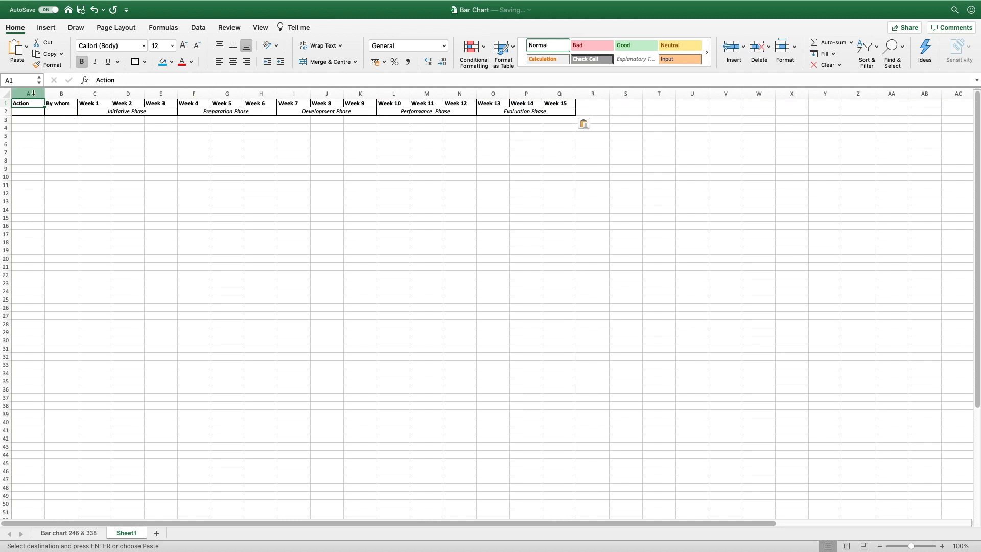
pyautogui.click(33, 93)
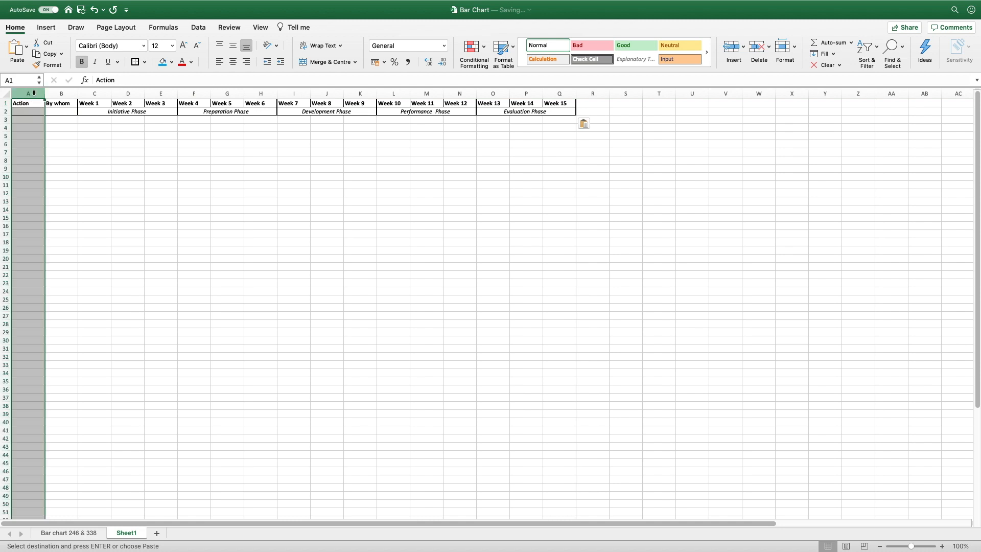
pyautogui.click(66, 104)
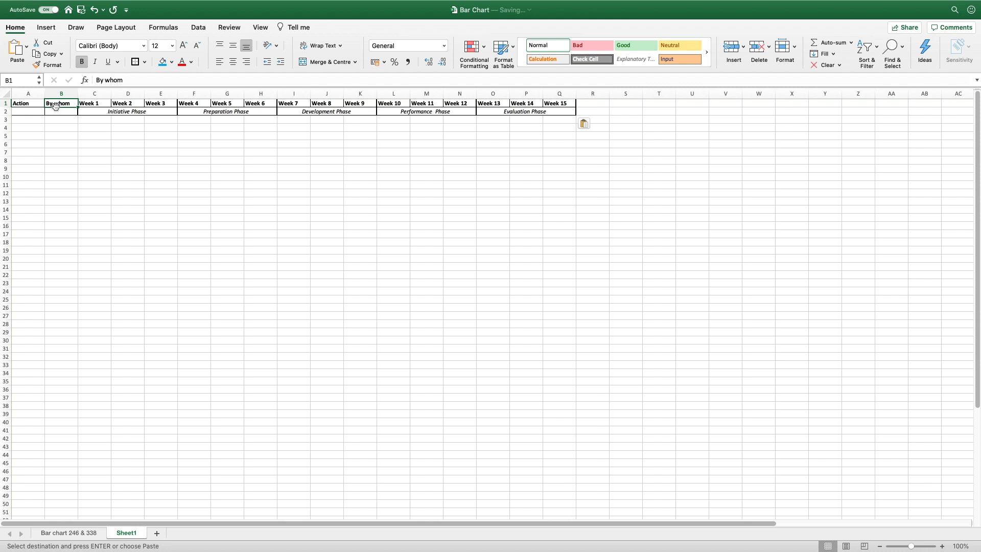
pyautogui.click(94, 94)
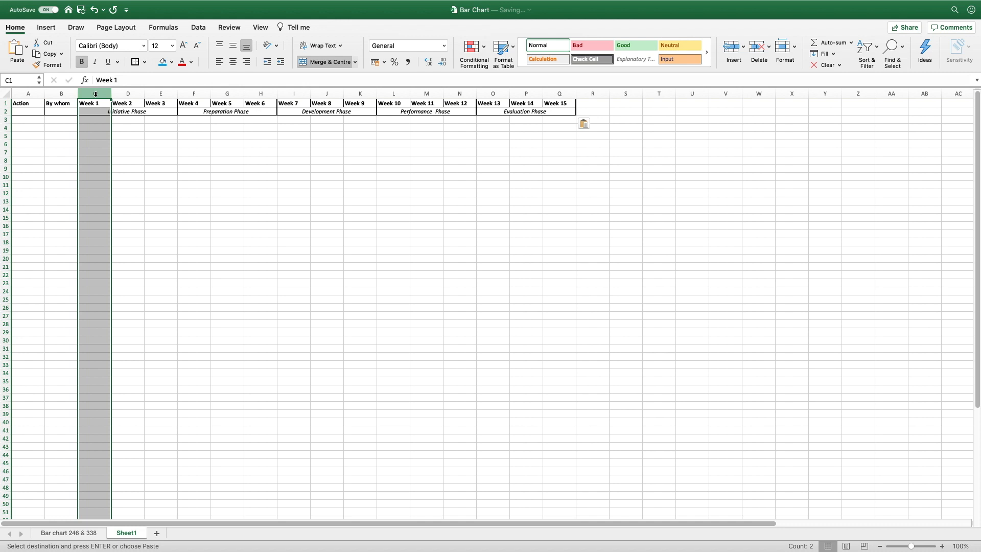
# Unmerge Initiative Phase, then merge and centre it again across C2:E2
pyautogui.click(117, 132)
pyautogui.click(98, 112)
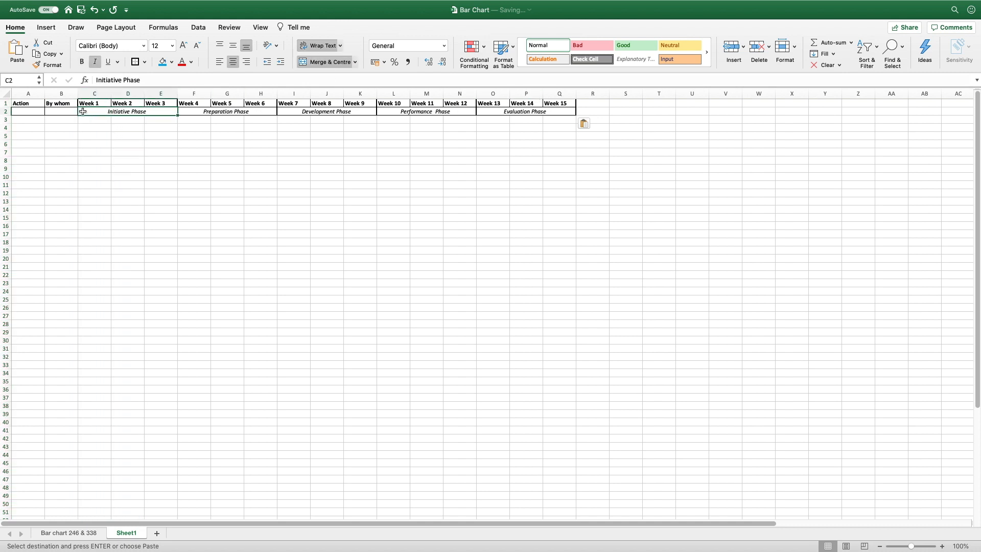
pyautogui.click(245, 110)
pyautogui.click(307, 112)
pyautogui.click(189, 149)
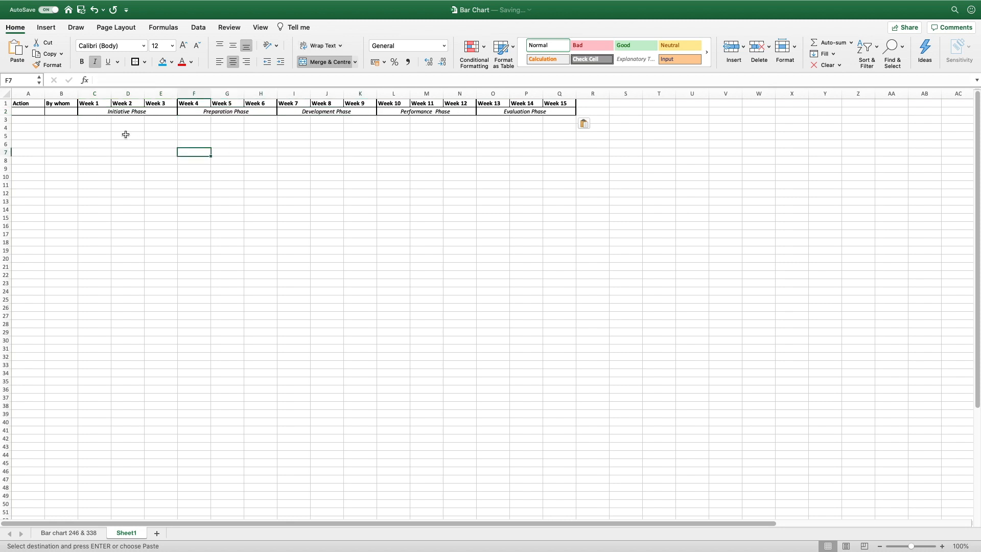
pyautogui.click(95, 111)
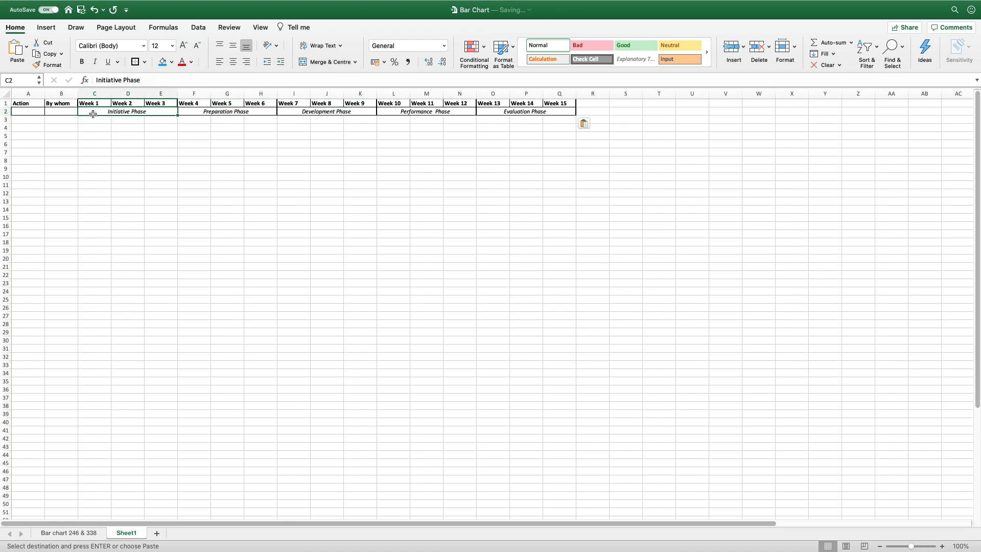
pyautogui.click(323, 60)
pyautogui.click(193, 176)
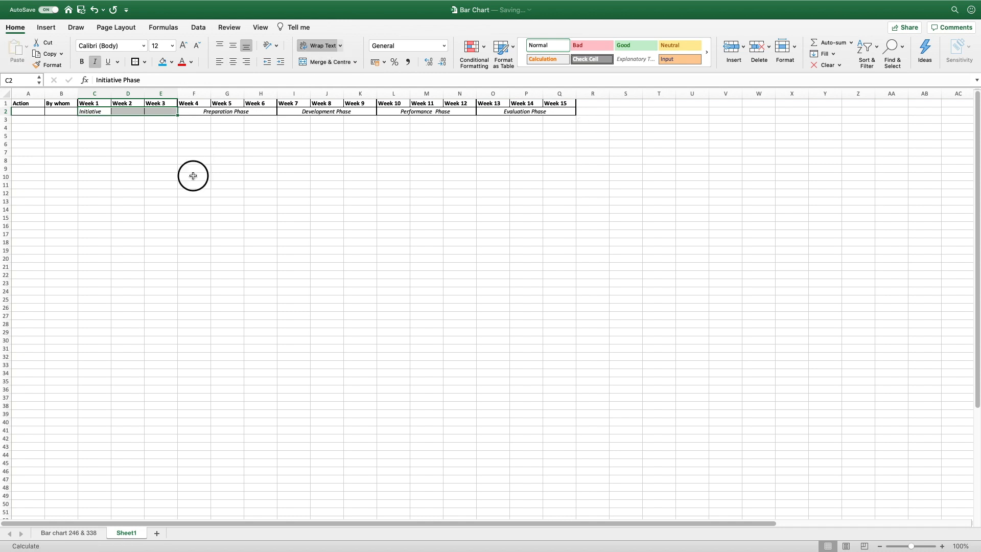
pyautogui.click(94, 112)
pyautogui.moveTo(95, 112); pyautogui.dragTo(160, 112)
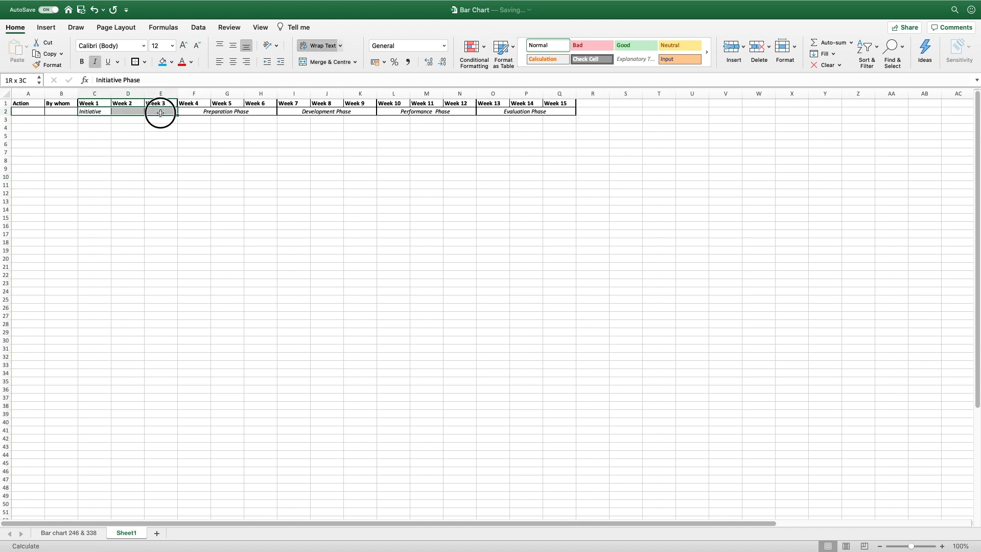
pyautogui.click(319, 61)
pyautogui.click(226, 193)
# Widen column A to 230 pixels for the action names
pyautogui.moveTo(44, 93); pyautogui.dragTo(116, 98)
pyautogui.moveTo(70, 120); pyautogui.dragTo(109, 409)
pyautogui.click(236, 341)
pyautogui.scroll(5, 237, 340)
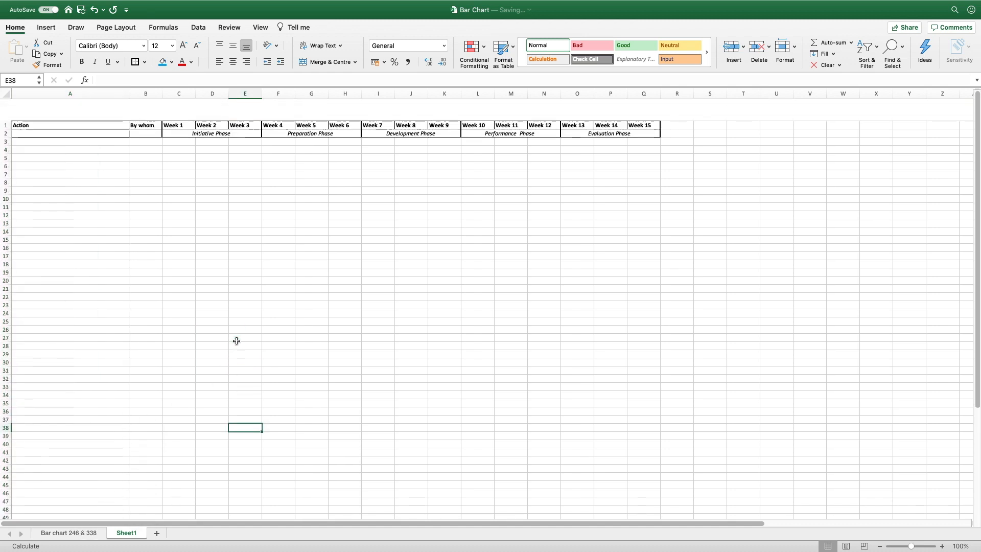
# Paste the colour-coded action list into column A starting at A3
pyautogui.click(79, 119)
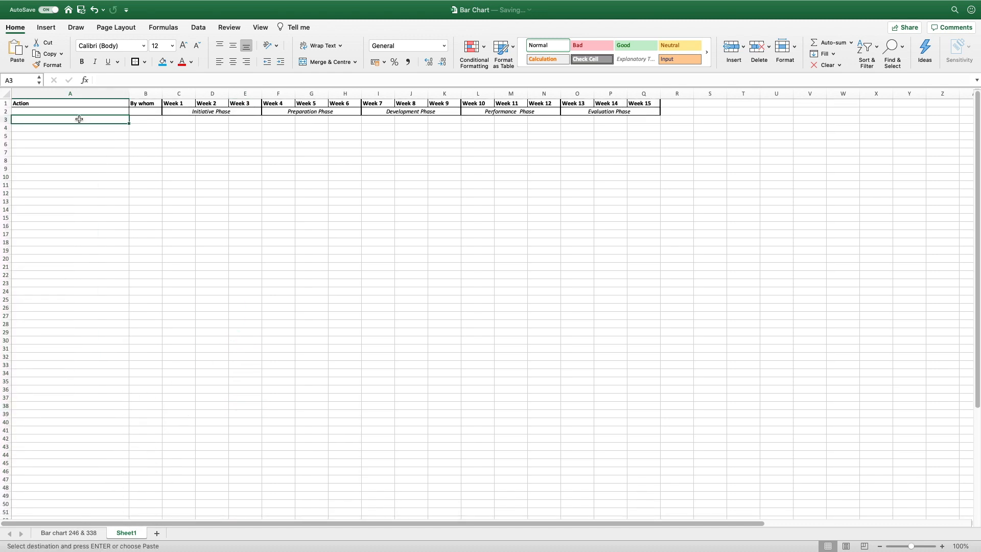
pyautogui.press('super+v')
pyautogui.click(196, 213)
pyautogui.scroll(-1, 195, 213)
pyautogui.hscroll(-1, 196, 213)
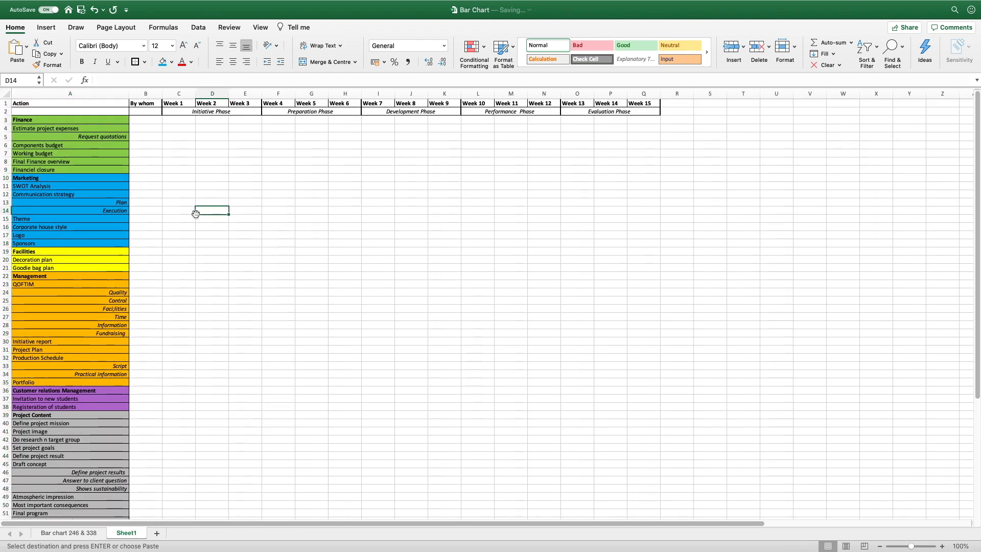
pyautogui.click(60, 124)
pyautogui.click(60, 121)
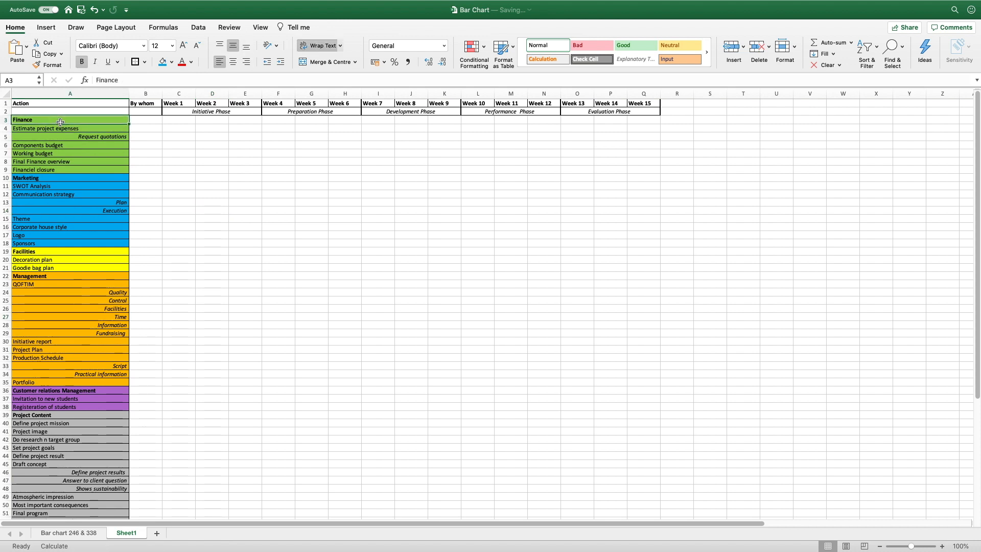
pyautogui.click(56, 136)
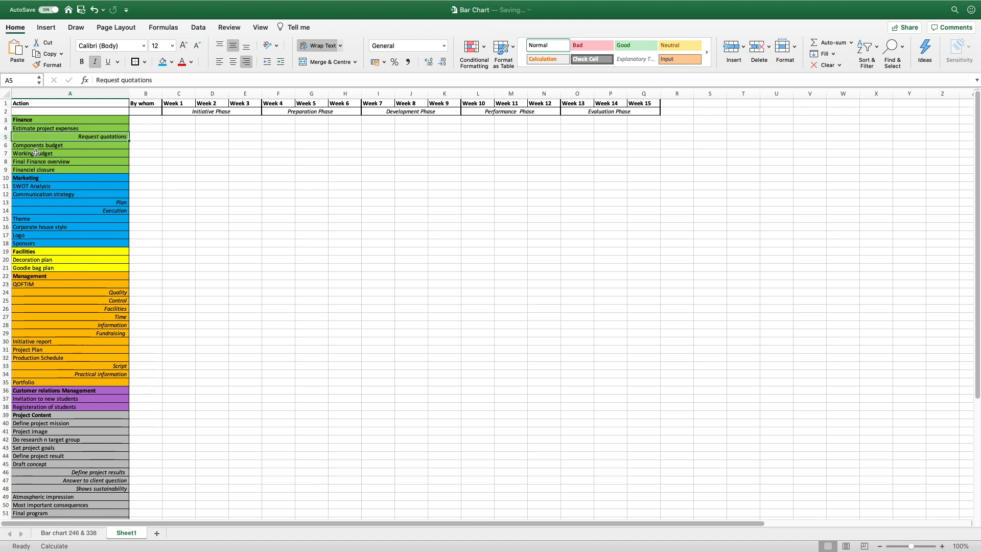
# Insert a new row 6 below Request quotations containing 'Another action'
pyautogui.rightClick(8, 146)
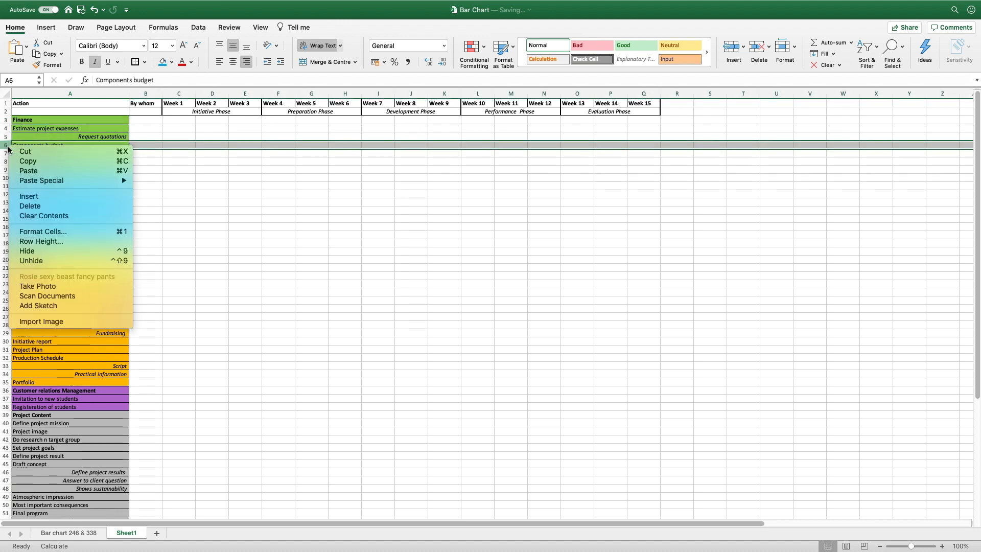
pyautogui.click(29, 196)
pyautogui.write('Another')
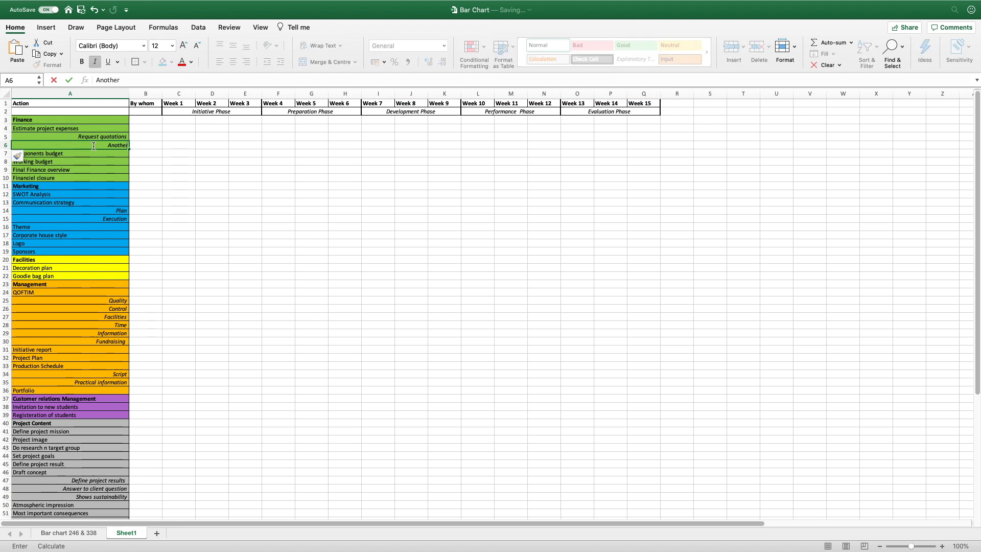
pyautogui.write(' action')
pyautogui.press('Return')
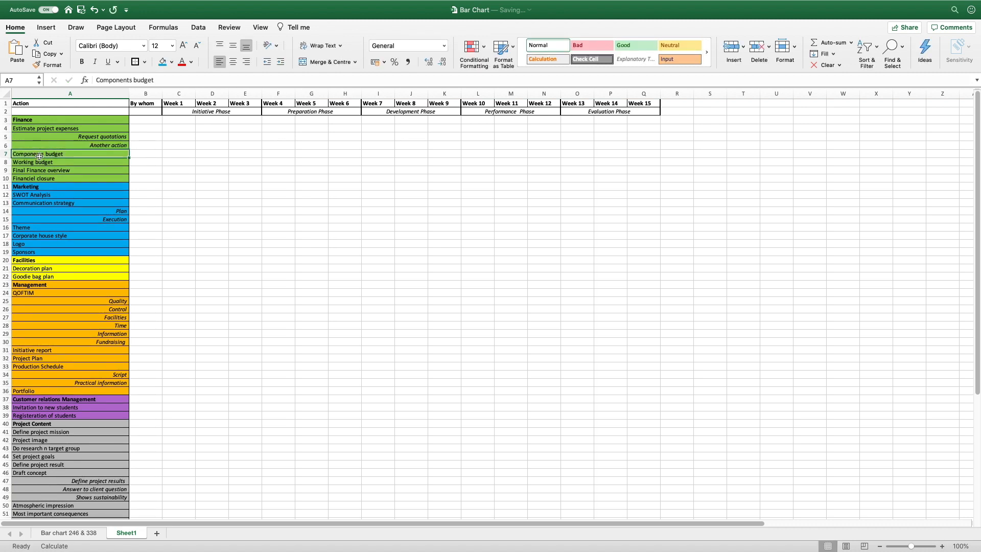
pyautogui.scroll(-2, 59, 203)
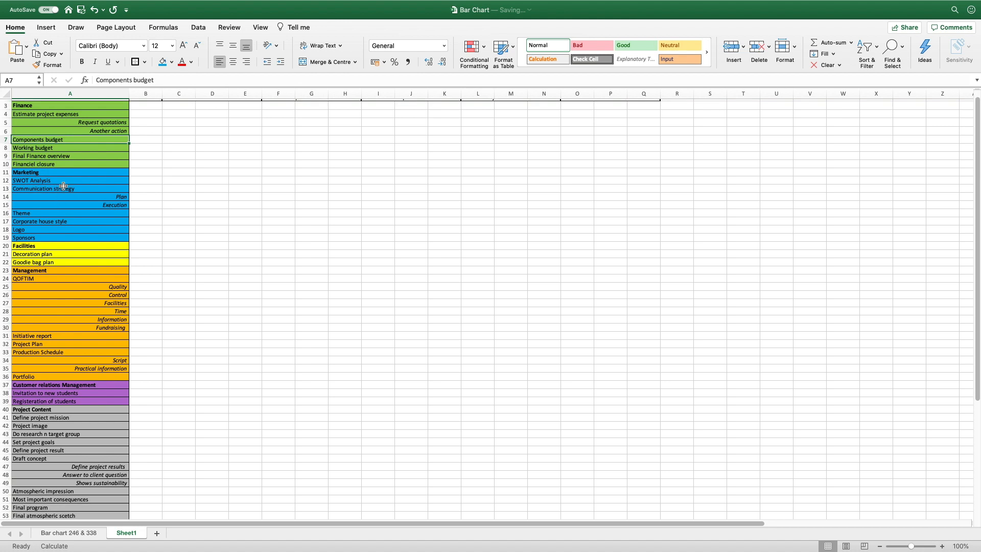
pyautogui.click(58, 180)
pyautogui.click(57, 174)
pyautogui.click(48, 182)
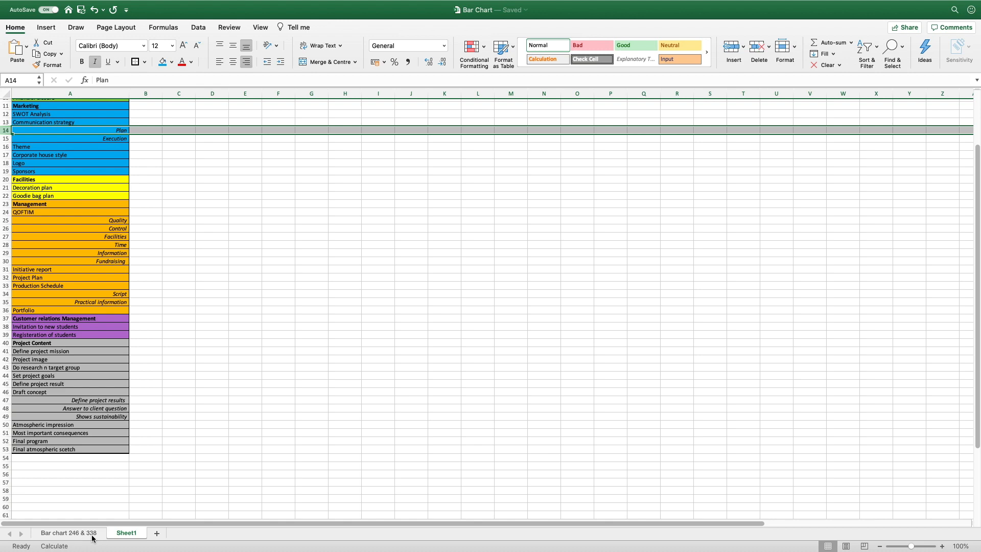
pyautogui.click(69, 532)
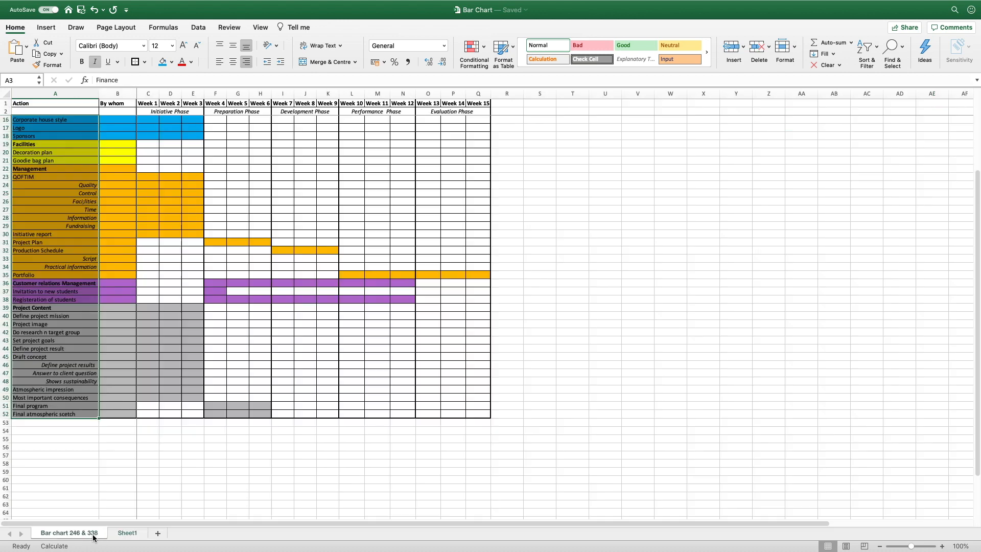
pyautogui.scroll(5, 269, 447)
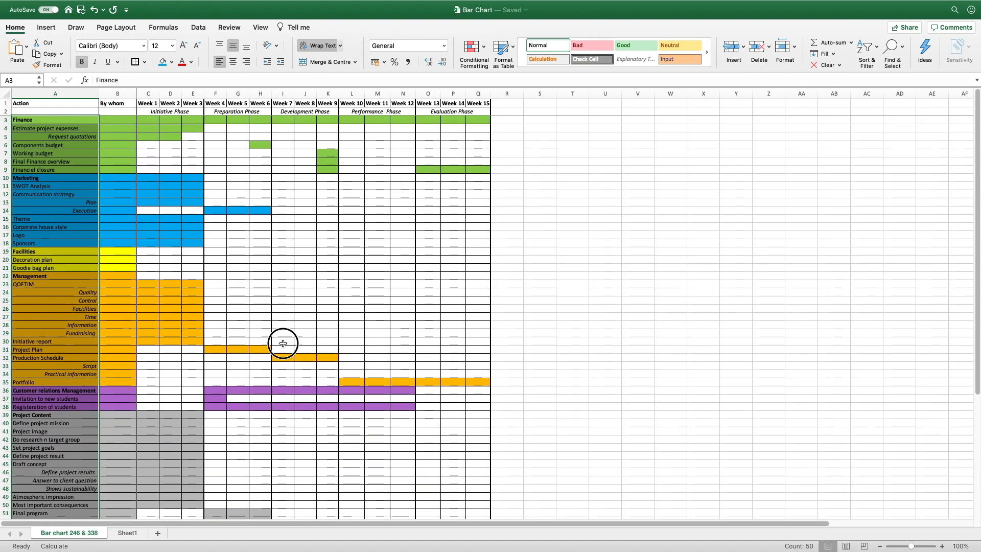
pyautogui.click(283, 342)
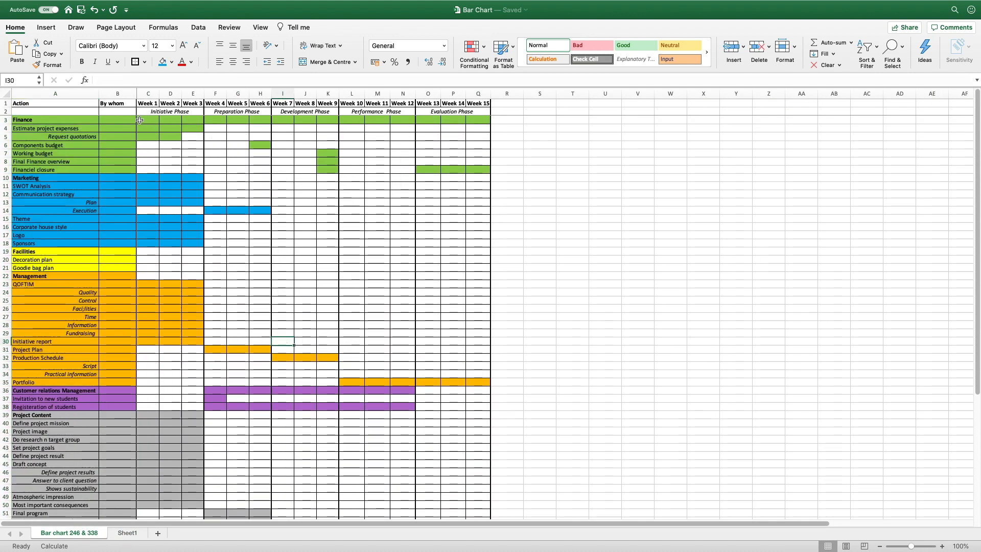
pyautogui.click(126, 534)
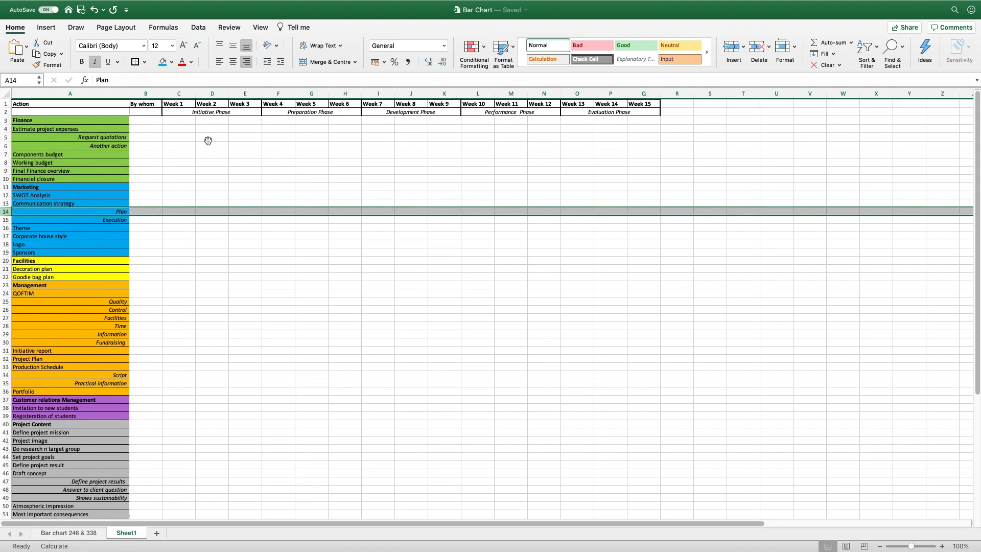
pyautogui.moveTo(136, 120); pyautogui.dragTo(645, 121)
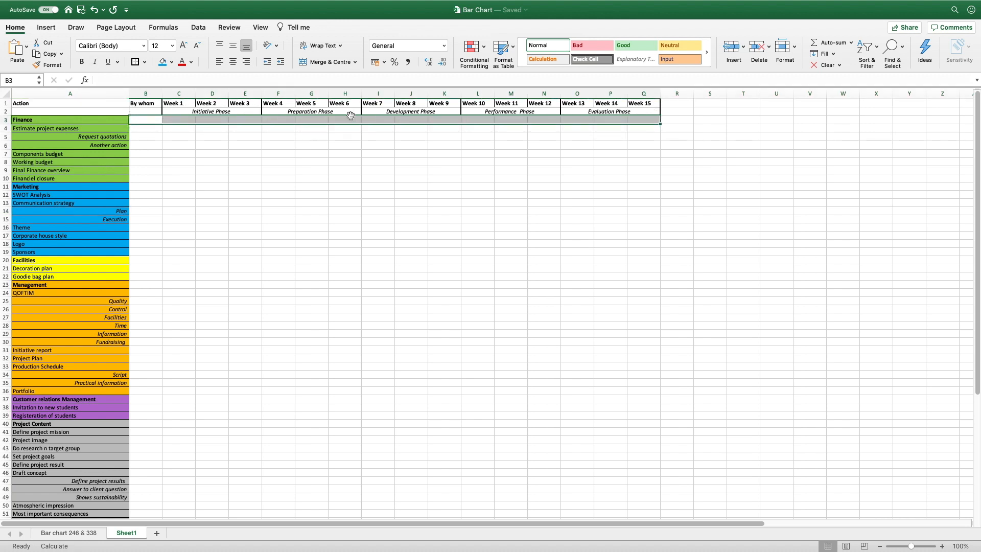
# Fill the Finance row bar green and the Marketing bar B11:H11 light blue
pyautogui.click(171, 62)
pyautogui.click(202, 178)
pyautogui.click(401, 236)
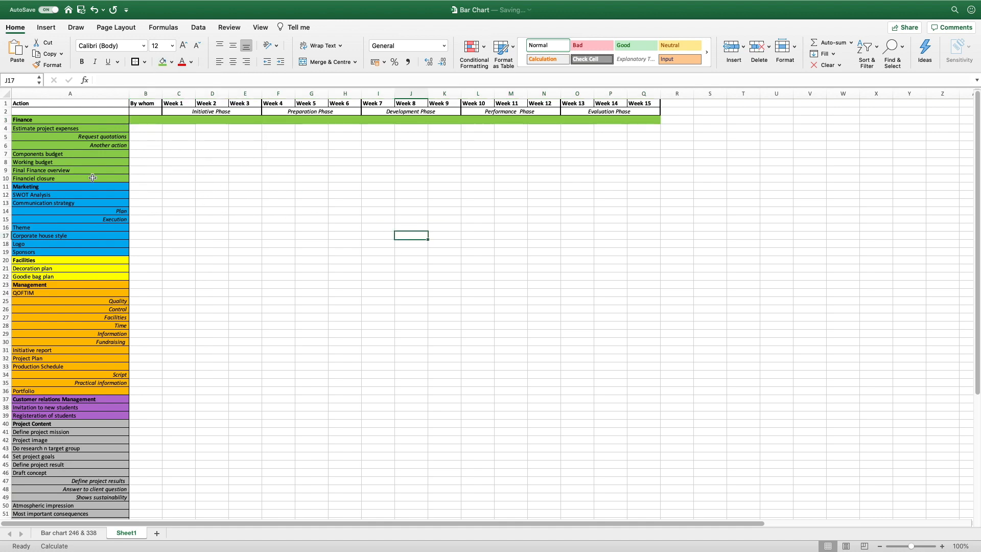
pyautogui.click(80, 534)
pyautogui.moveTo(36, 177); pyautogui.dragTo(258, 179)
pyautogui.click(126, 533)
pyautogui.moveTo(145, 186); pyautogui.dragTo(344, 187)
pyautogui.click(172, 62)
pyautogui.click(219, 177)
# Fill the Facilities bar B20:E20 yellow and the Management bar B23:Q23 orange
pyautogui.click(69, 533)
pyautogui.click(126, 533)
pyautogui.moveTo(147, 260); pyautogui.dragTo(245, 260)
pyautogui.click(172, 63)
pyautogui.click(194, 177)
pyautogui.moveTo(153, 286); pyautogui.dragTo(644, 284)
pyautogui.click(171, 62)
pyautogui.click(183, 177)
# Fill the Customer relations bar purple and the Project Content bar grey
pyautogui.moveTo(146, 399); pyautogui.dragTo(311, 399)
pyautogui.click(172, 62)
pyautogui.click(248, 177)
pyautogui.scroll(-7, 204, 255)
pyautogui.moveTo(145, 254); pyautogui.dragTo(506, 255)
pyautogui.scroll(5, 506, 256)
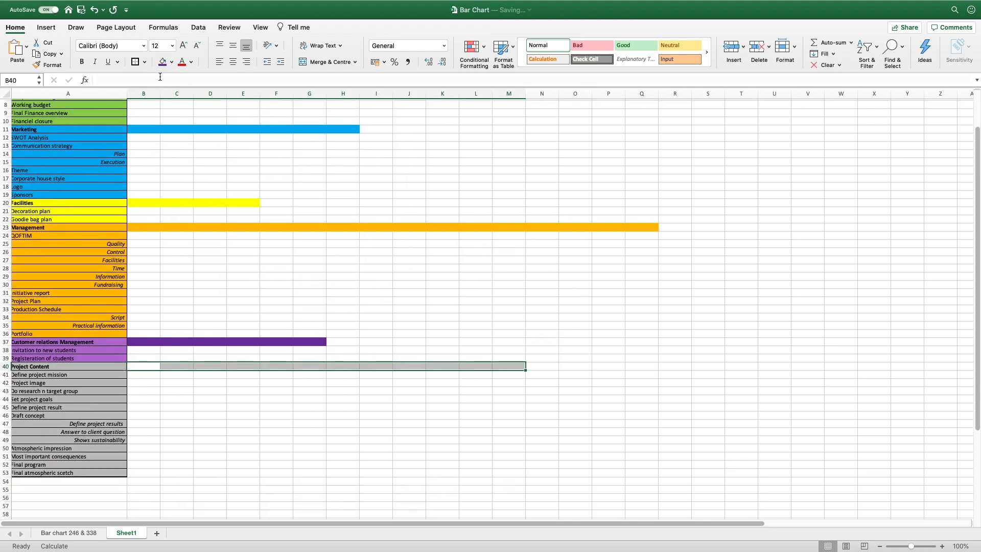
pyautogui.click(172, 63)
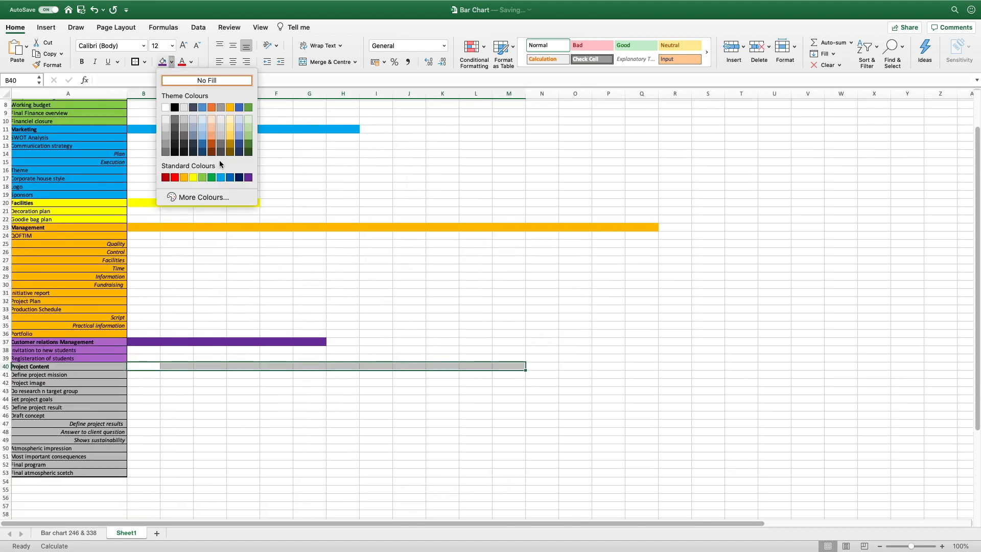
pyautogui.click(221, 107)
pyautogui.click(344, 268)
# Freeze the top row of Sheet1
pyautogui.scroll(-3, 358, 272)
pyautogui.scroll(6, 358, 272)
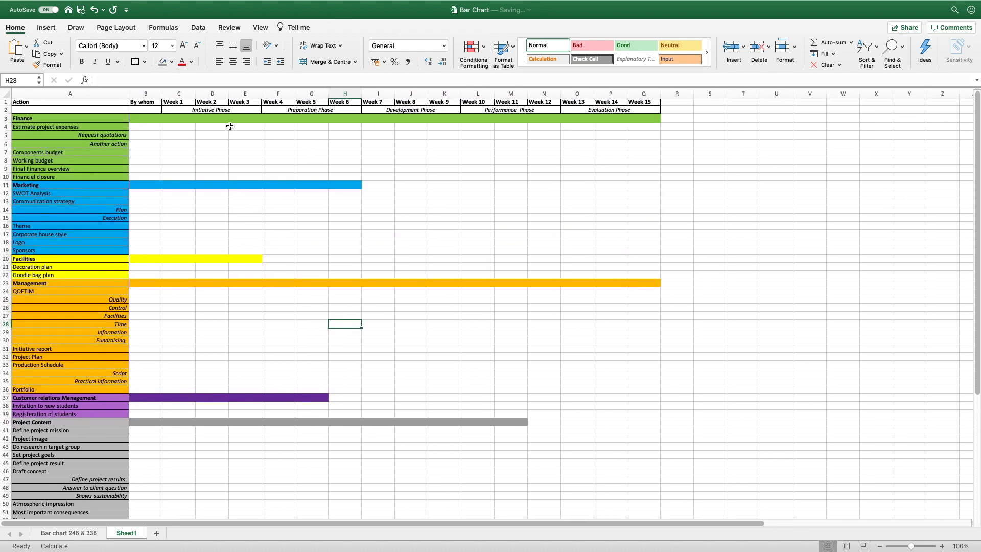
pyautogui.click(260, 27)
pyautogui.click(395, 49)
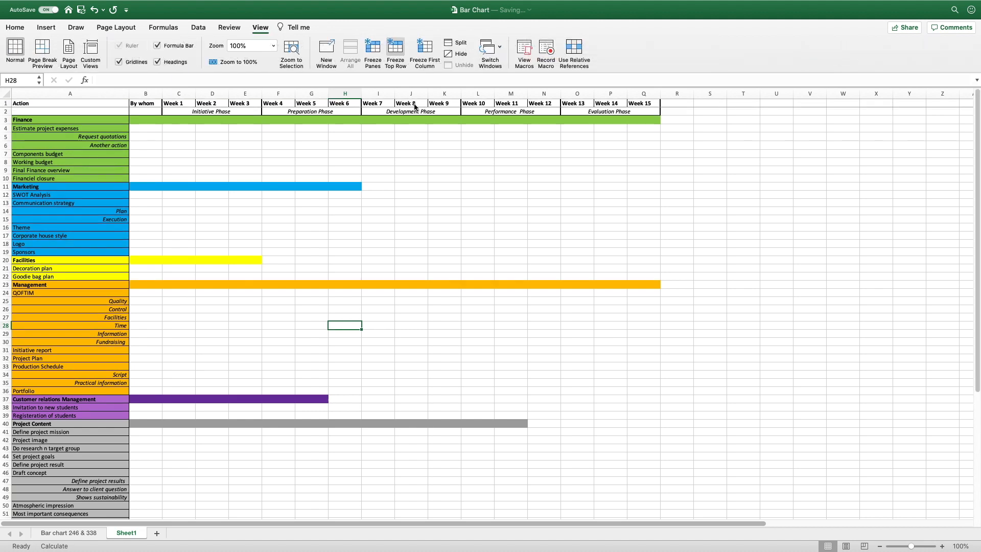
# Zoom the sheet to 170% and scroll through the chart to check the frozen row
pyautogui.scroll(-3, 424, 203)
pyautogui.scroll(5, 425, 202)
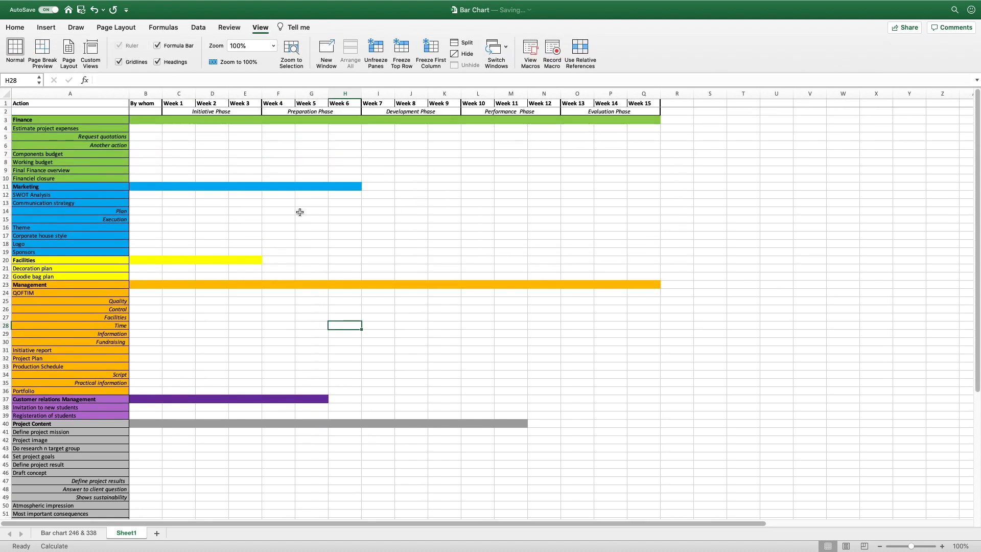
pyautogui.scroll(-2, 285, 212)
pyautogui.scroll(-5, 285, 212)
pyautogui.scroll(2, 221, 177)
pyautogui.scroll(3, 221, 177)
pyautogui.click(941, 546)
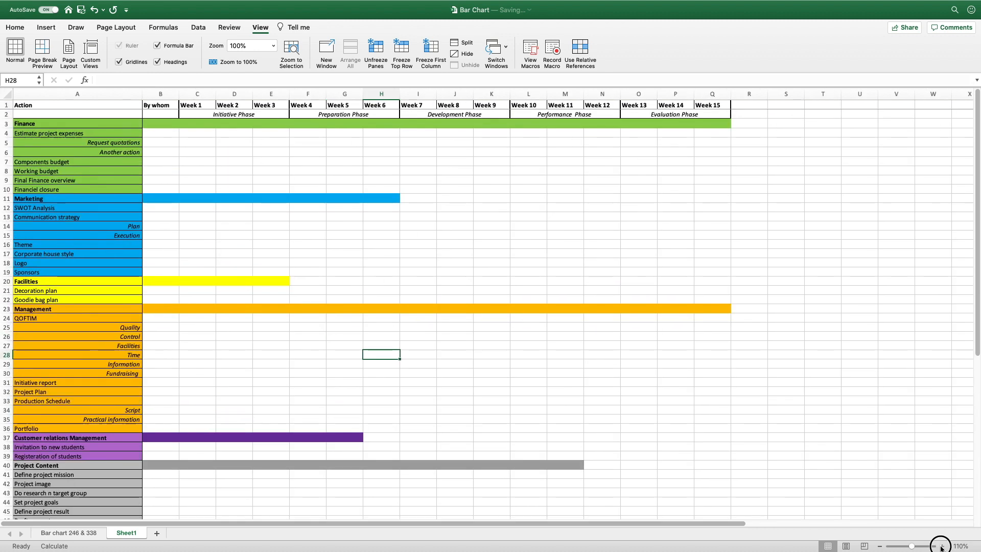
pyautogui.click(941, 546)
pyautogui.click(941, 546)
pyautogui.click(941, 546)
pyautogui.click(941, 546)
pyautogui.click(942, 546)
pyautogui.click(941, 546)
pyautogui.hscroll(10, 819, 396)
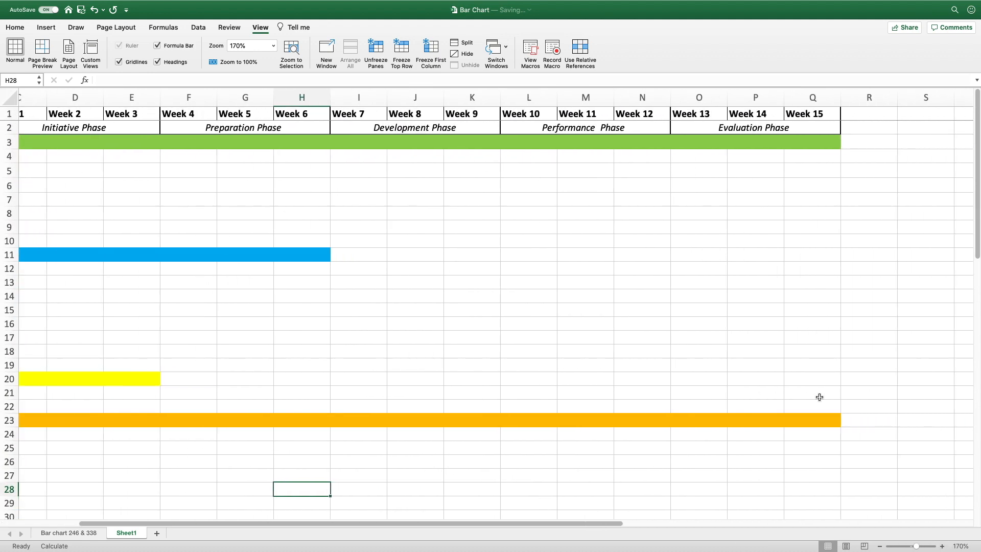
pyautogui.hscroll(1, 819, 397)
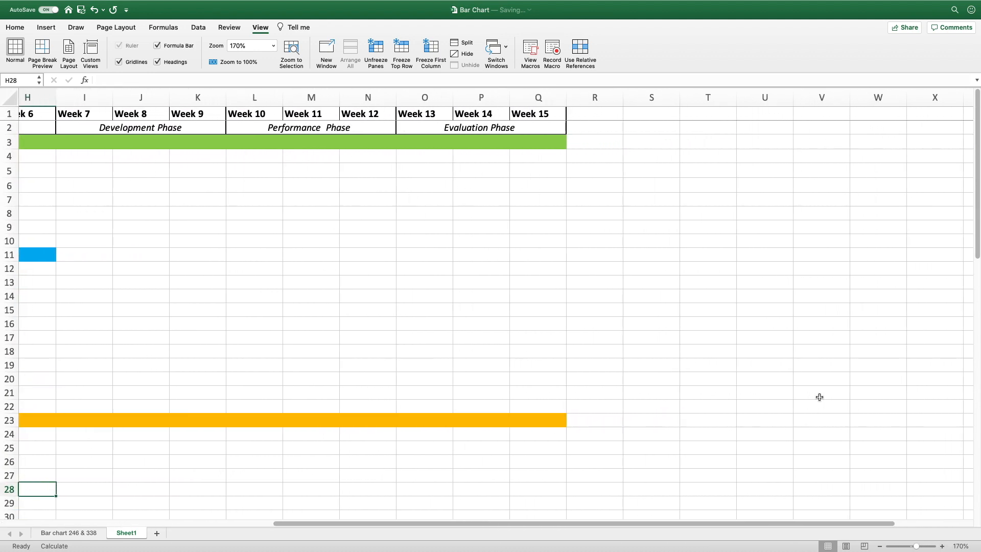
pyautogui.hscroll(-10, 819, 397)
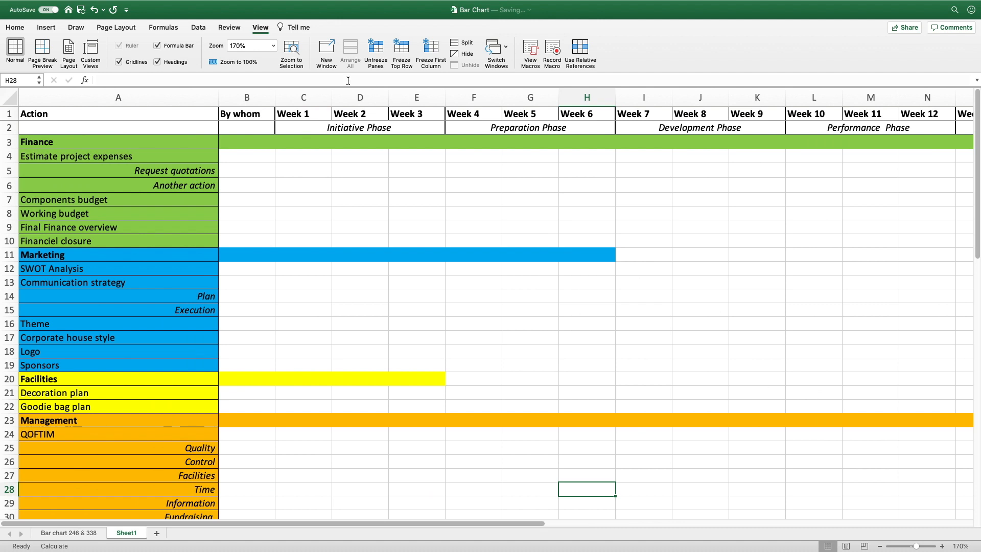
pyautogui.moveTo(151, 155); pyautogui.dragTo(150, 242)
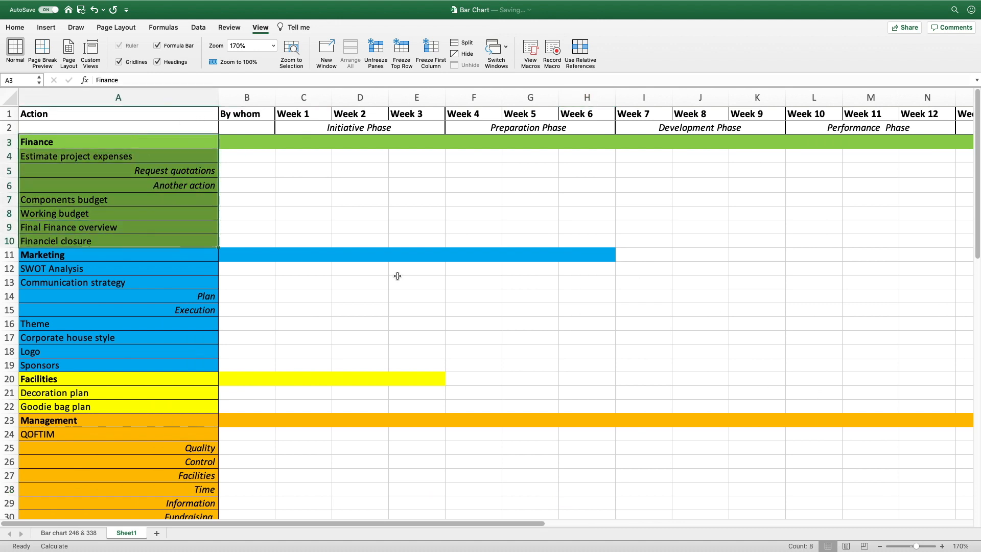
pyautogui.click(531, 282)
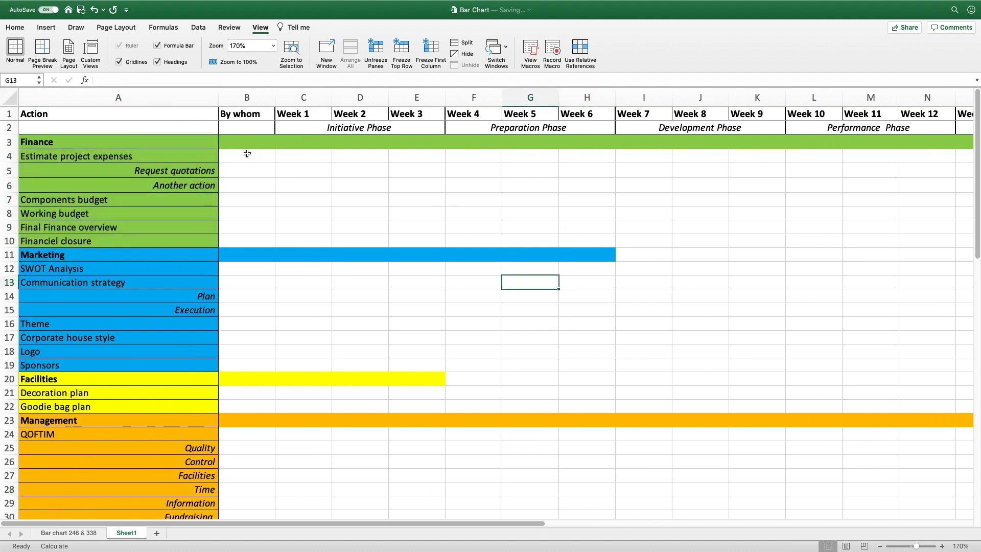
pyautogui.scroll(-2, 519, 189)
pyautogui.scroll(2, 520, 188)
# Replace the top-row freeze with Freeze Panes at C3, fixing rows 1–2 and columns A–B
pyautogui.click(398, 46)
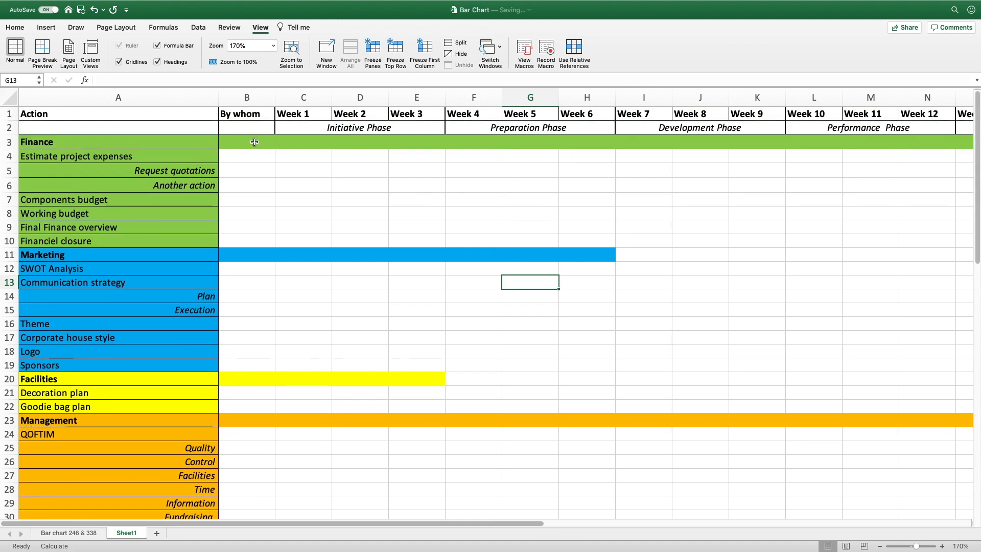
pyautogui.click(300, 143)
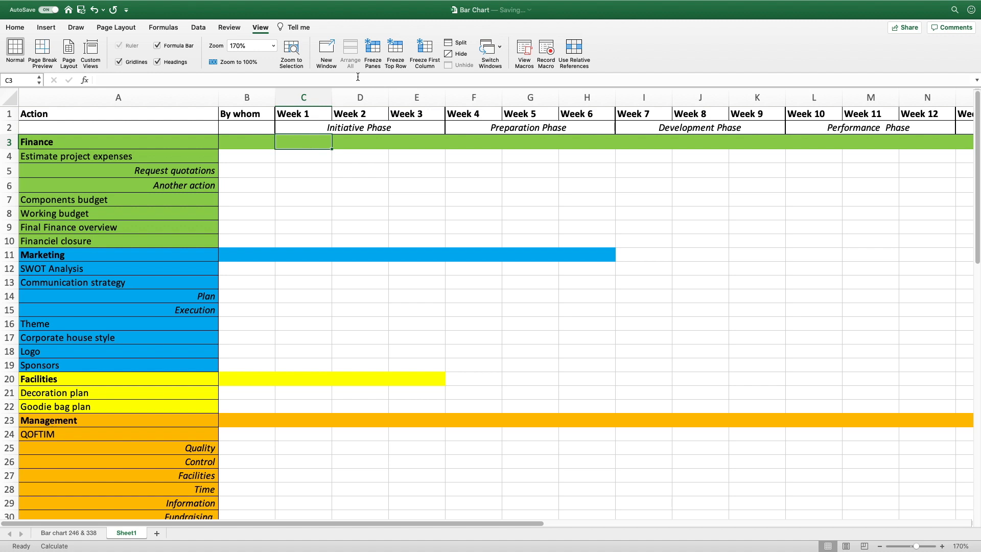
pyautogui.click(371, 49)
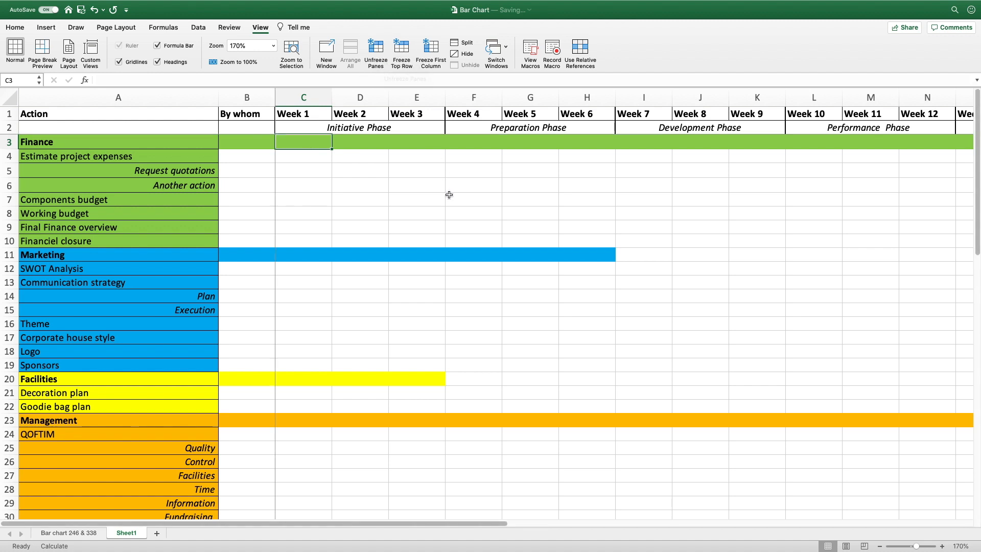
pyautogui.scroll(-3, 448, 195)
pyautogui.scroll(3, 449, 194)
pyautogui.hscroll(4, 449, 195)
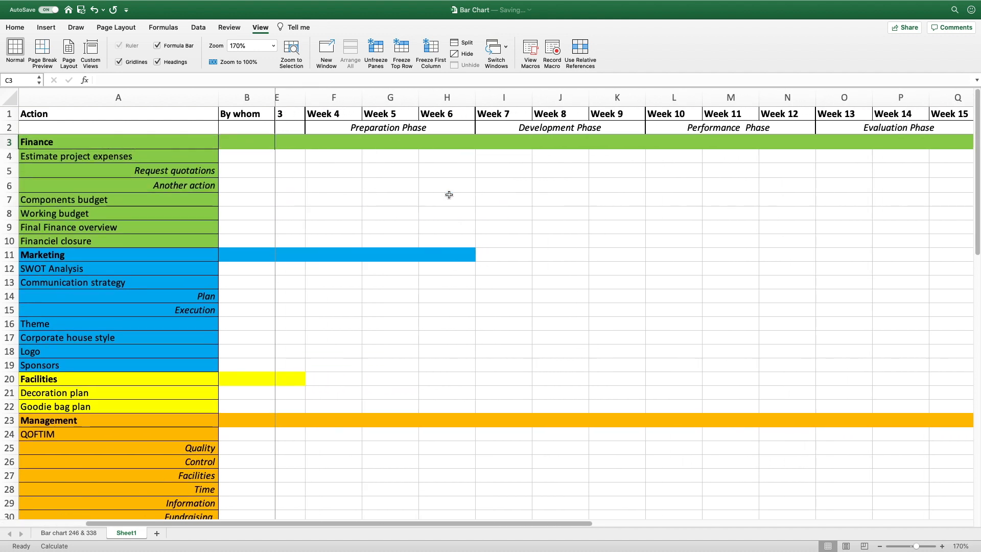
pyautogui.hscroll(5, 449, 195)
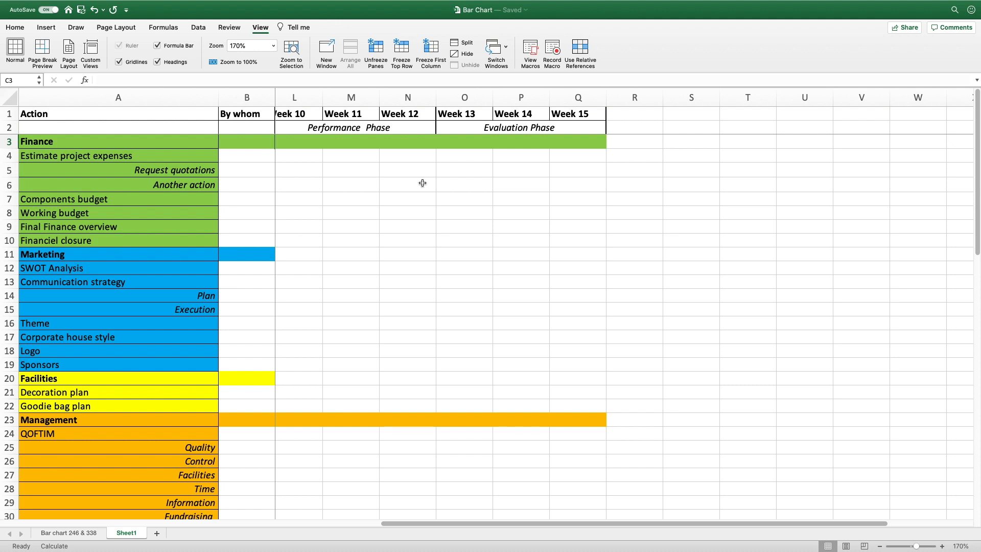
pyautogui.hscroll(4, 469, 192)
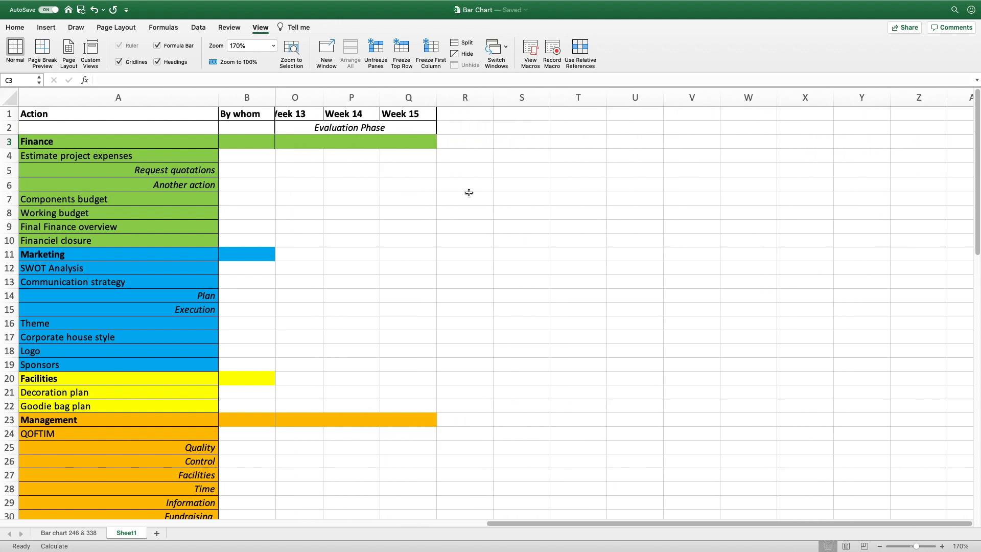
pyautogui.hscroll(-11, 468, 193)
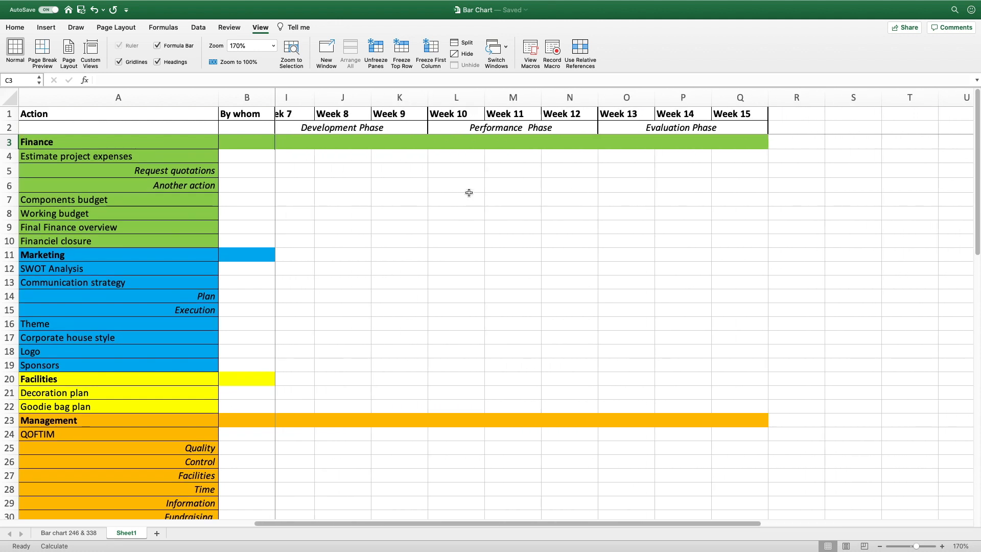
pyautogui.hscroll(-1, 469, 193)
# Zoom the sheet back out to 80% to see the whole chart
pyautogui.click(880, 546)
pyautogui.click(880, 547)
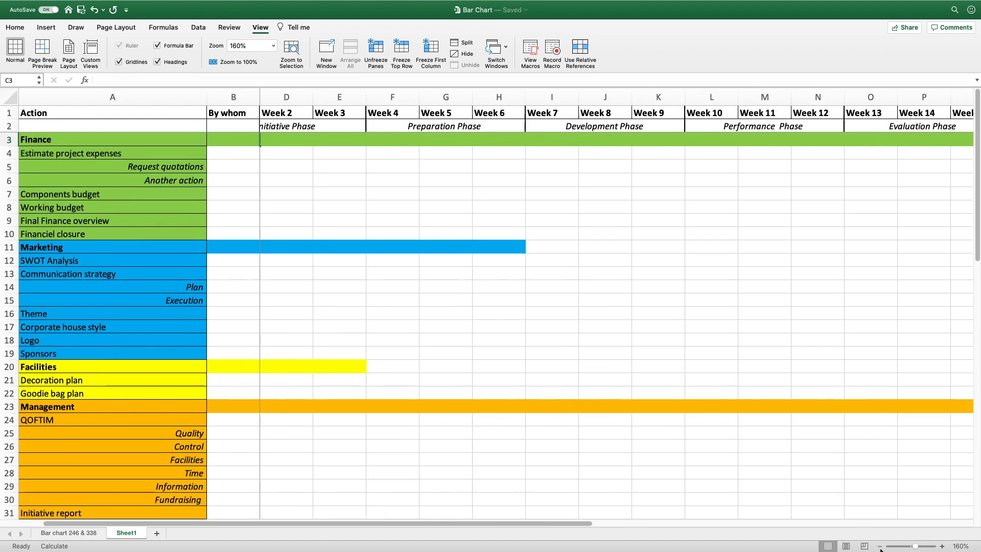
pyautogui.click(879, 546)
pyautogui.click(880, 547)
pyautogui.click(879, 546)
pyautogui.click(880, 546)
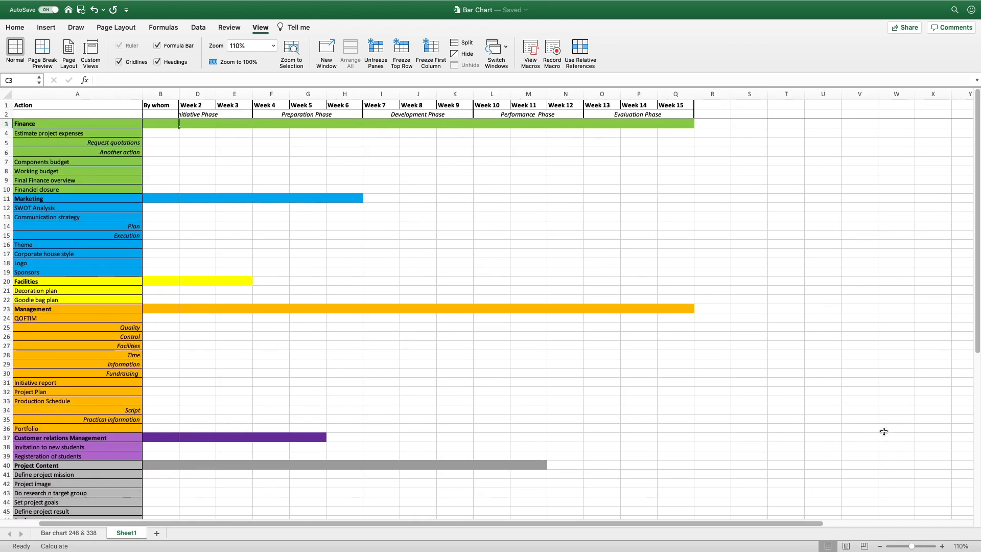
pyautogui.scroll(-4, 881, 546)
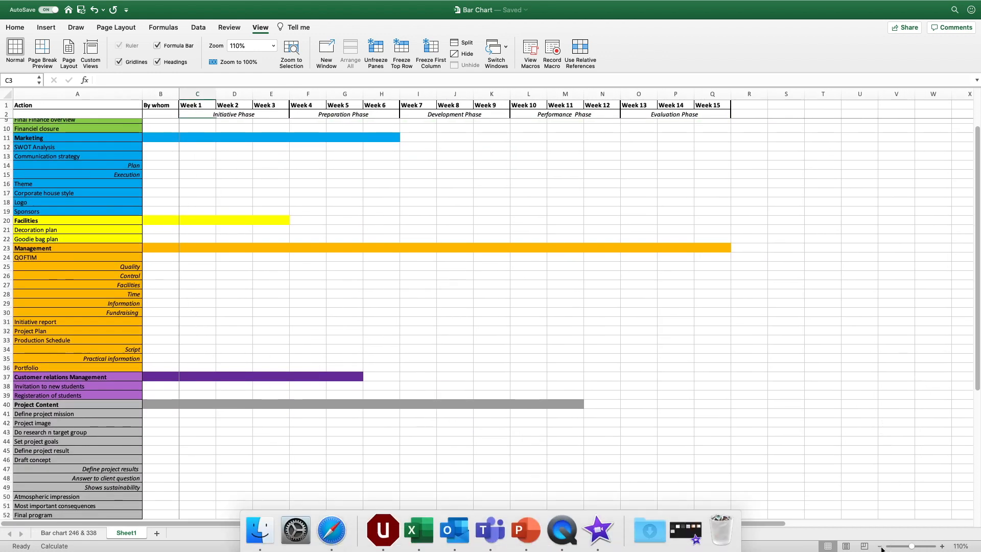
pyautogui.click(880, 546)
pyautogui.click(880, 547)
pyautogui.click(880, 546)
pyautogui.scroll(3, 786, 387)
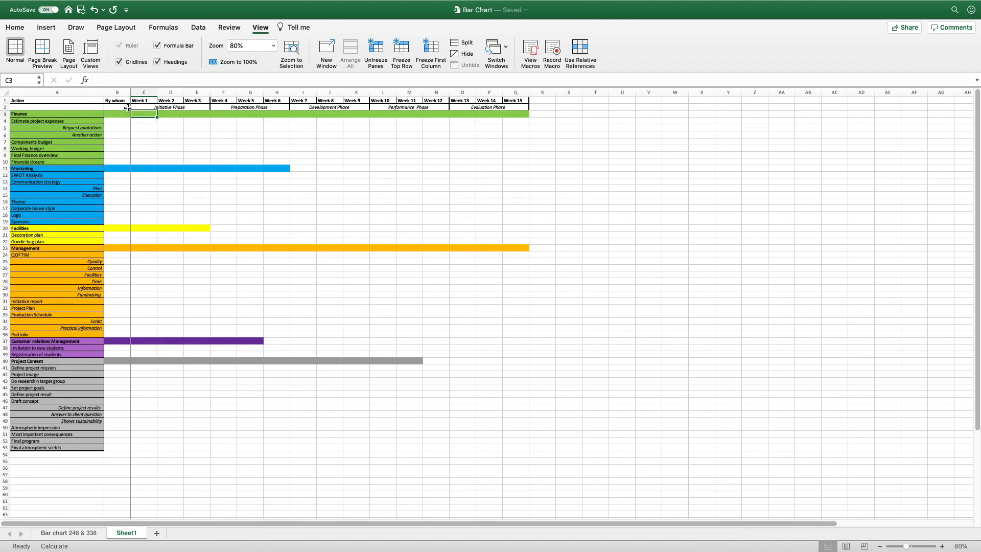
# Apply All Borders to the range A1:Q53
pyautogui.moveTo(93, 101); pyautogui.dragTo(478, 450)
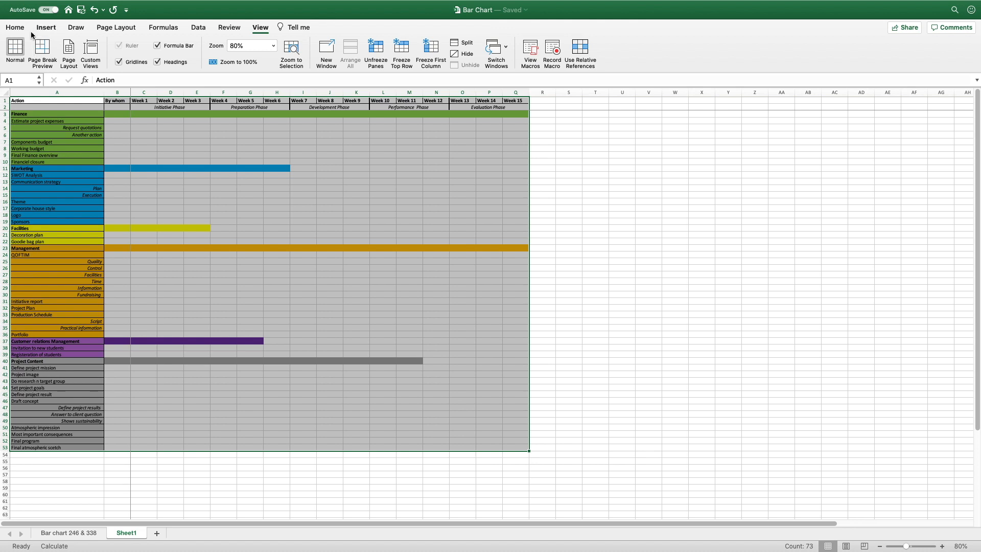
pyautogui.click(24, 28)
pyautogui.click(144, 62)
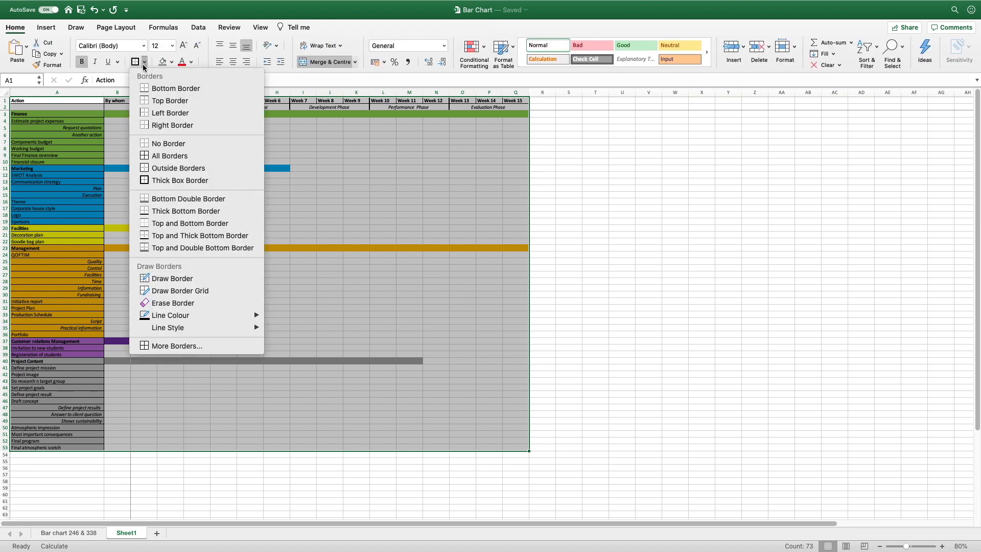
pyautogui.click(183, 162)
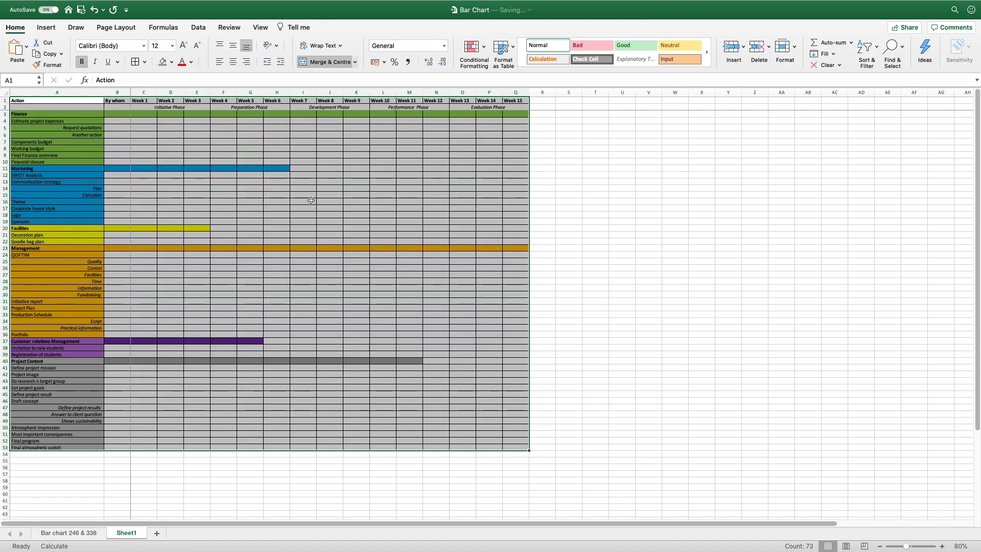
pyautogui.click(356, 222)
# Compare with the Bar chart 246 & 338 sheet, then return to Sheet1
pyautogui.click(87, 533)
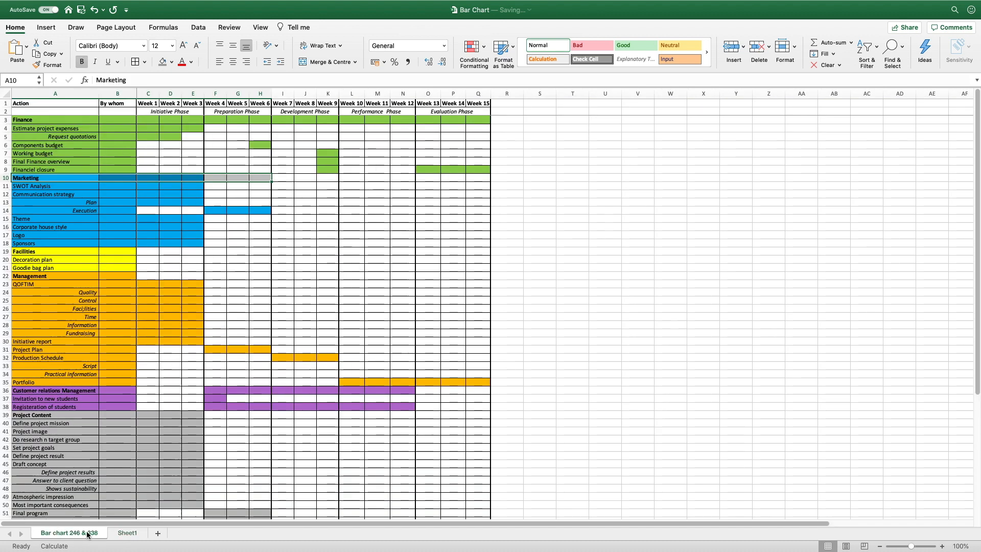
pyautogui.scroll(-2, 279, 417)
pyautogui.scroll(2, 280, 417)
pyautogui.click(117, 534)
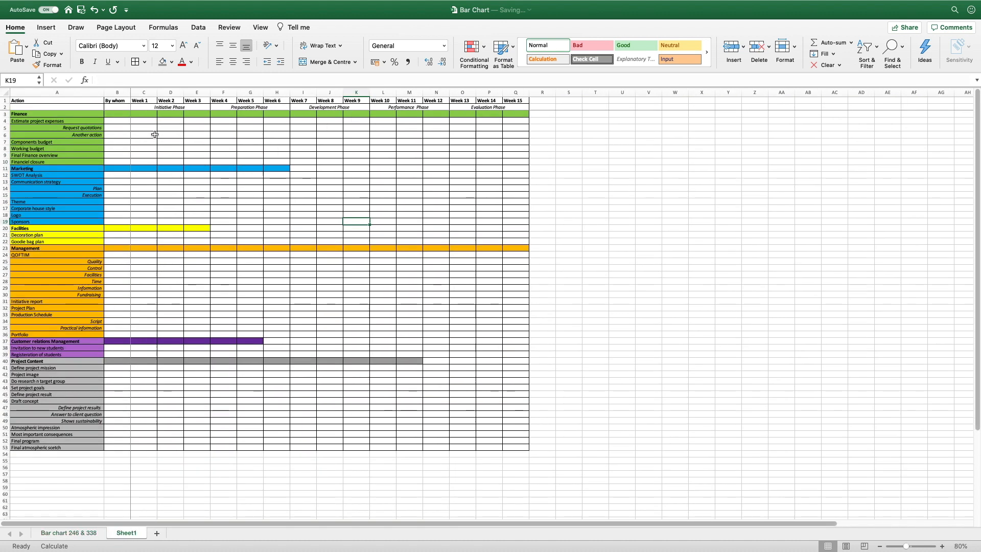
# Give the Week 1–3 block C1:E53 a Thick Box Border
pyautogui.moveTo(143, 100); pyautogui.dragTo(180, 448)
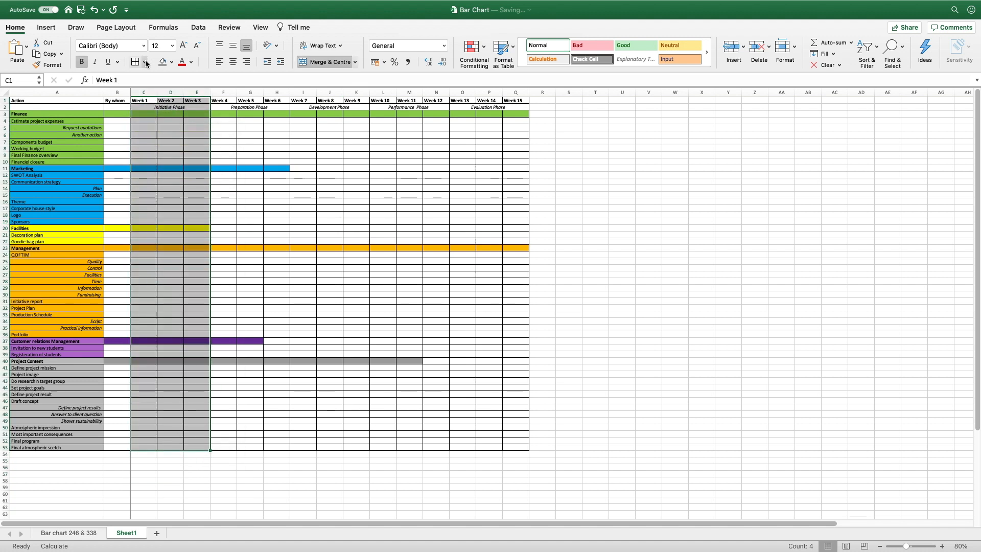
pyautogui.click(144, 62)
pyautogui.click(164, 181)
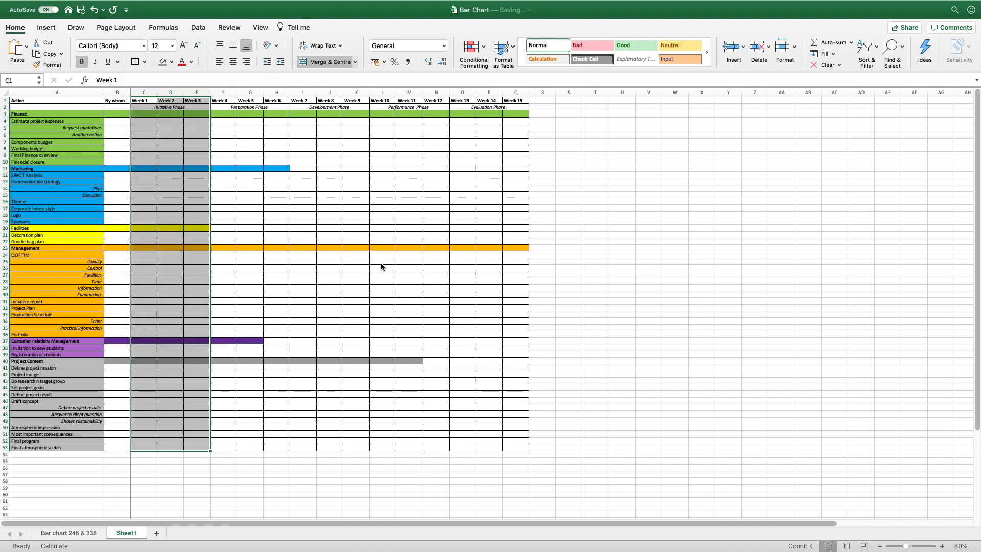
pyautogui.click(393, 274)
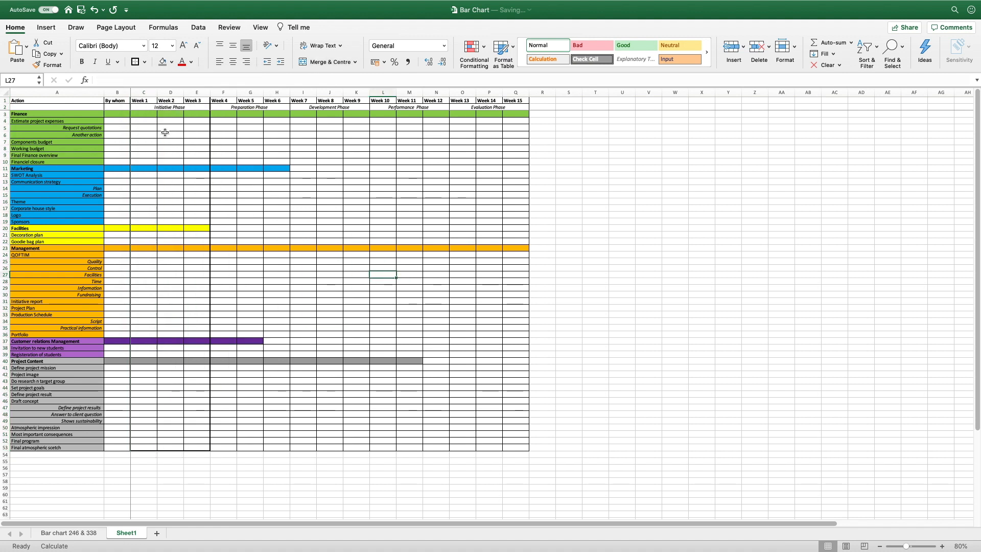
# Apply the thick outline to blocks F1:H53, I1:K53, L1:N53 and O1:Q53
pyautogui.moveTo(223, 101); pyautogui.dragTo(264, 214)
pyautogui.moveTo(261, 360); pyautogui.dragTo(259, 449)
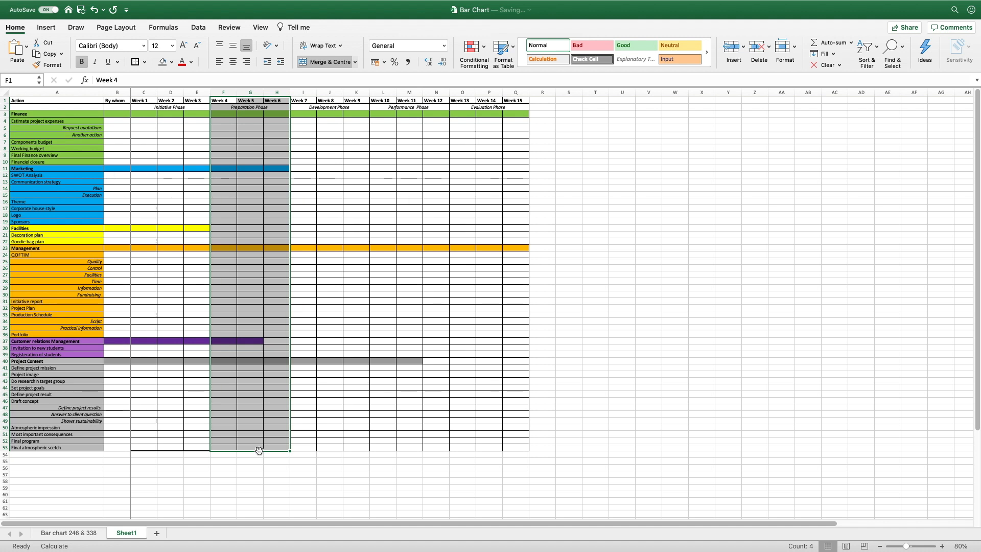
pyautogui.moveTo(303, 101); pyautogui.dragTo(354, 445)
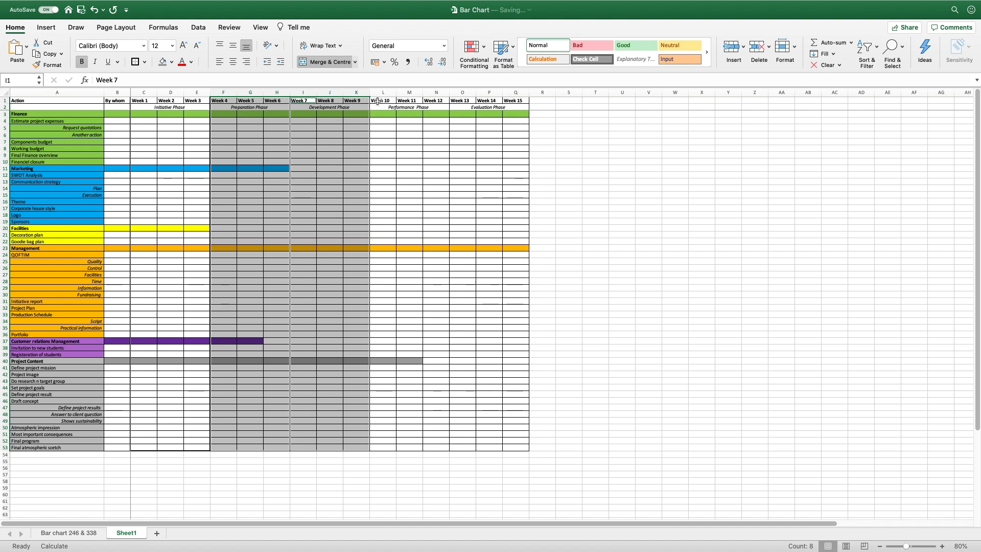
pyautogui.moveTo(382, 100); pyautogui.dragTo(417, 447)
pyautogui.moveTo(462, 101); pyautogui.dragTo(513, 448)
pyautogui.click(134, 62)
pyautogui.click(644, 319)
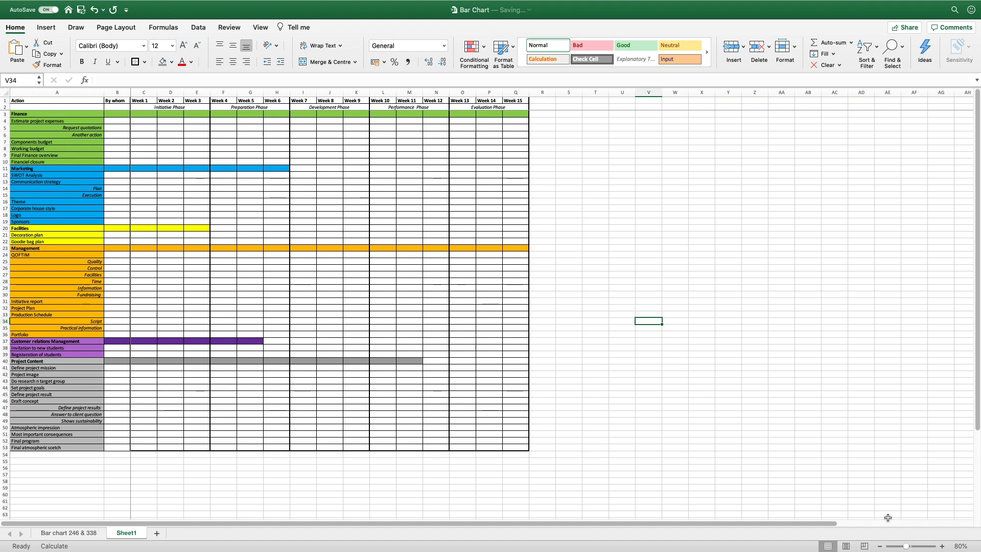
# Zoom to 120% and fill Quality row cells B25:D25 with standard orange
pyautogui.click(941, 546)
pyautogui.click(941, 546)
pyautogui.click(941, 546)
pyautogui.click(942, 546)
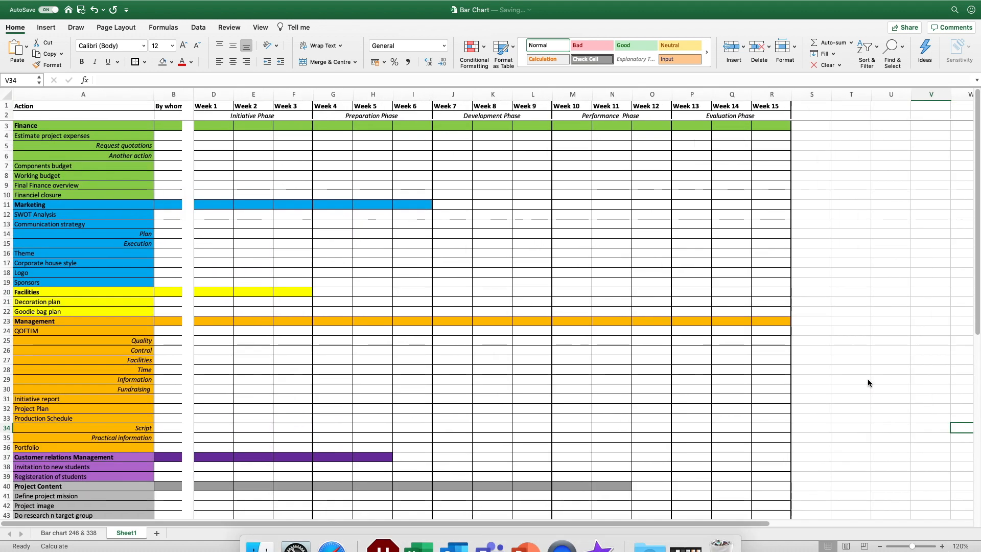
pyautogui.scroll(-3, 868, 382)
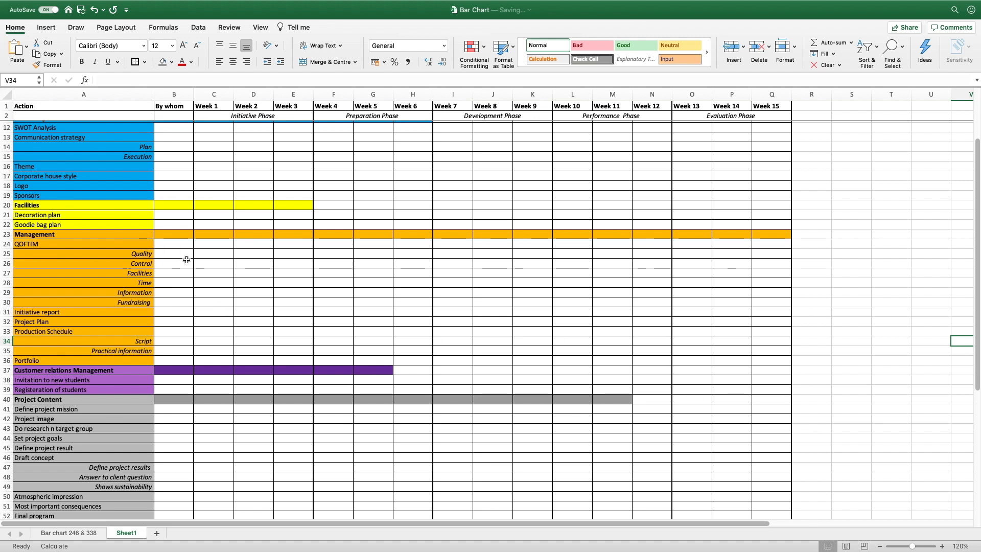
pyautogui.moveTo(175, 255); pyautogui.dragTo(268, 255)
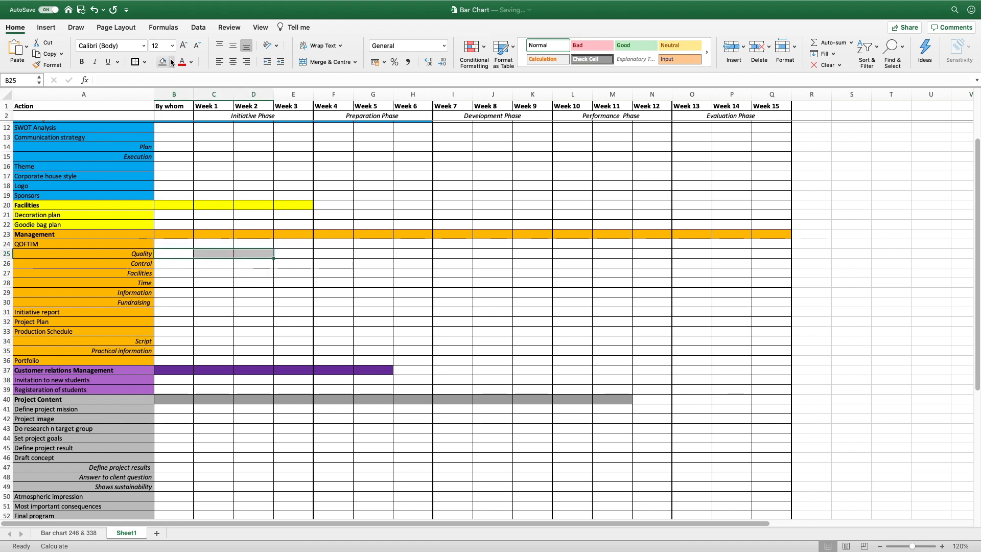
pyautogui.click(172, 62)
pyautogui.click(184, 177)
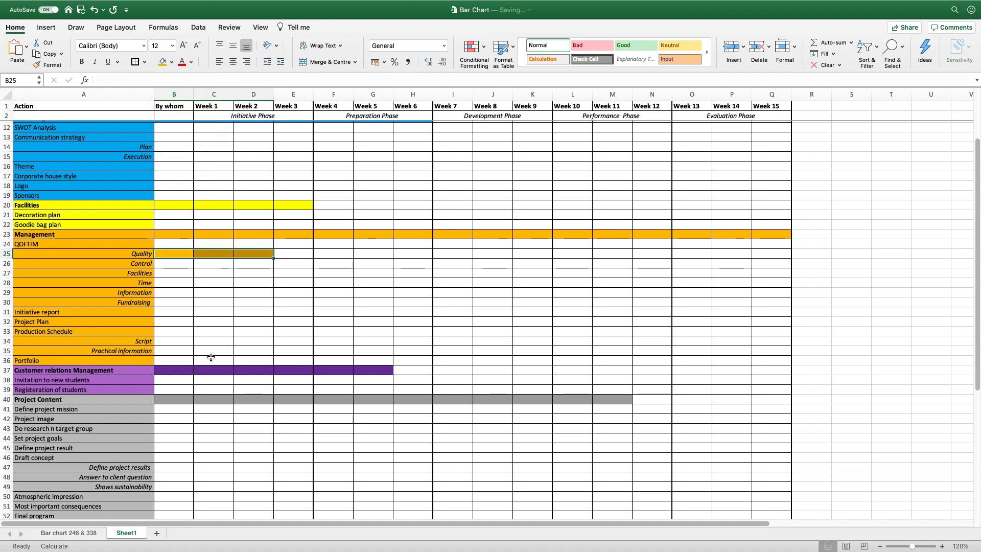
pyautogui.scroll(-4, 173, 337)
pyautogui.rightClick(7, 347)
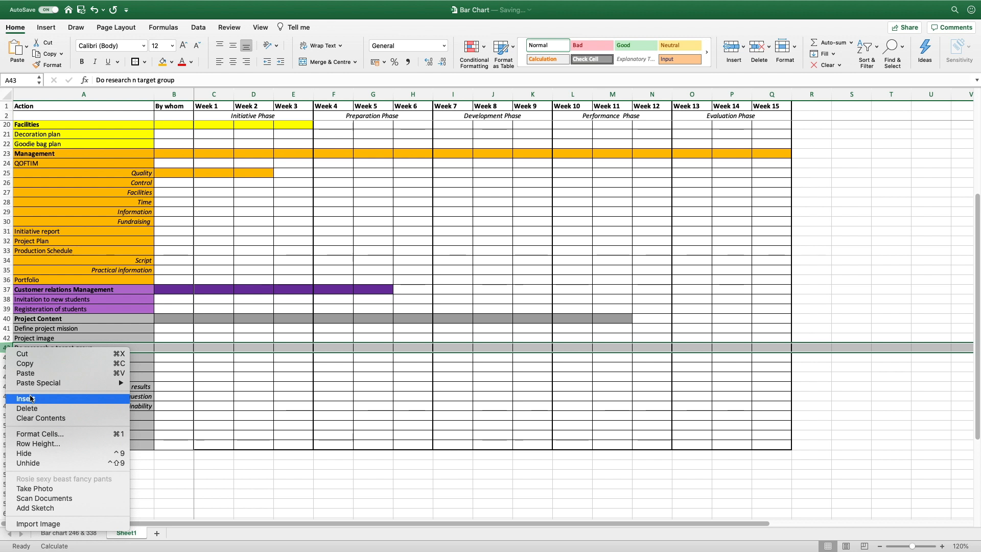
# Insert a blank row 43 above 'Do research n target group'
pyautogui.click(6, 347)
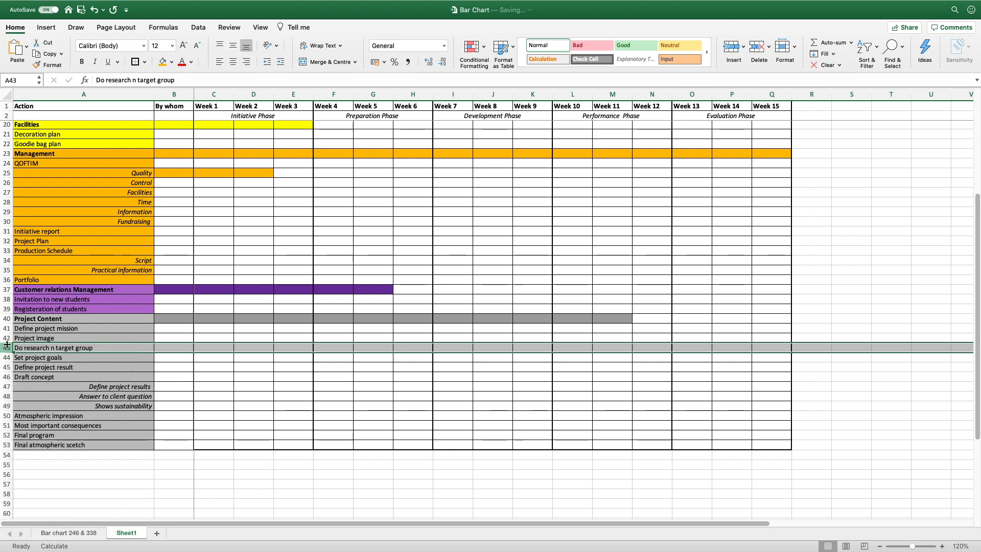
pyautogui.rightClick(7, 348)
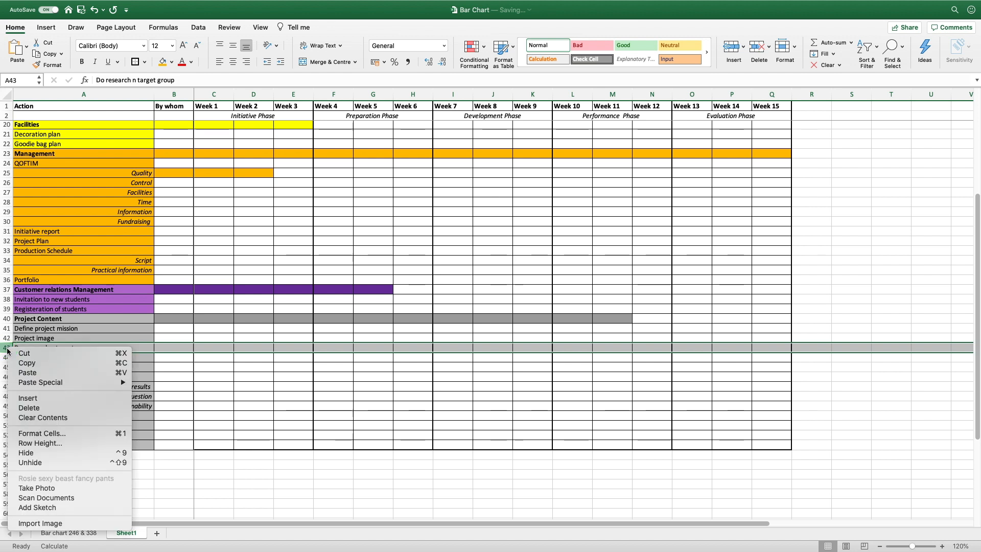
pyautogui.click(31, 397)
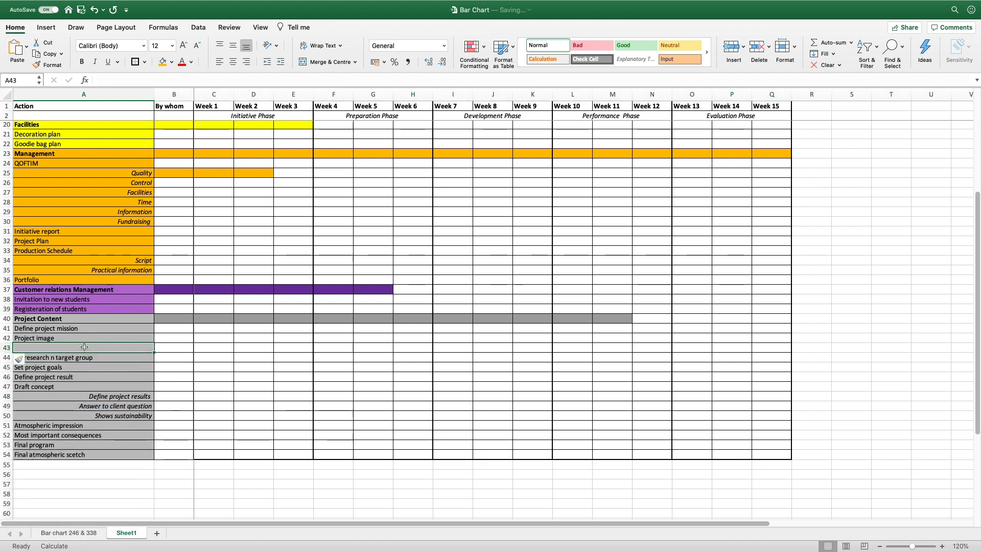
# Enter 'action' in A43 and make it right-aligned and italic
pyautogui.write('action')
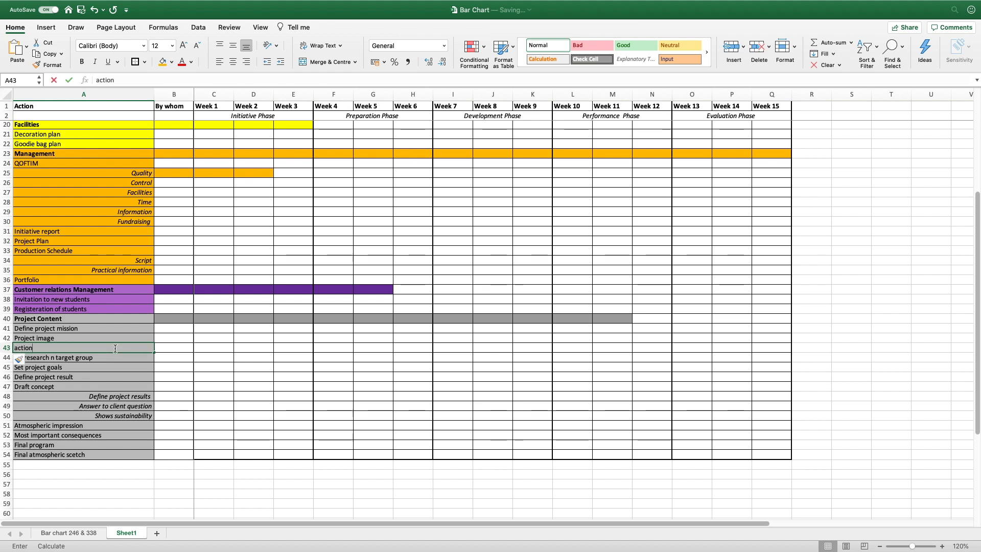
pyautogui.press('Return')
pyautogui.click(114, 347)
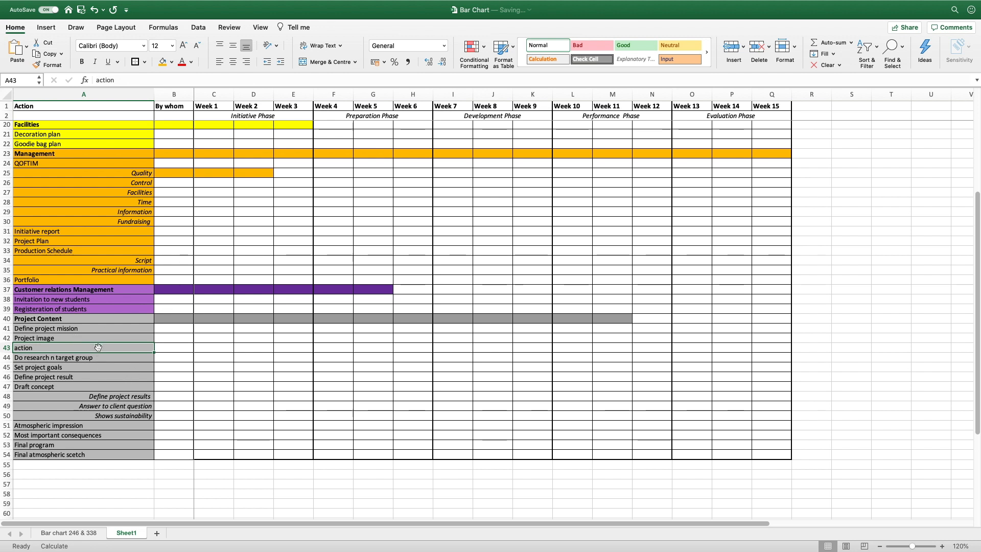
pyautogui.click(245, 64)
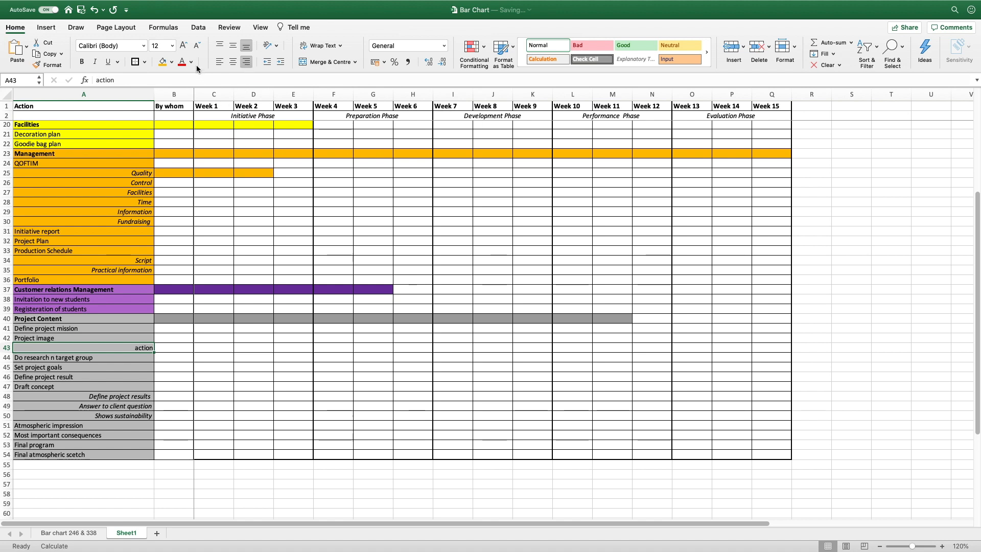
pyautogui.click(94, 62)
pyautogui.click(174, 368)
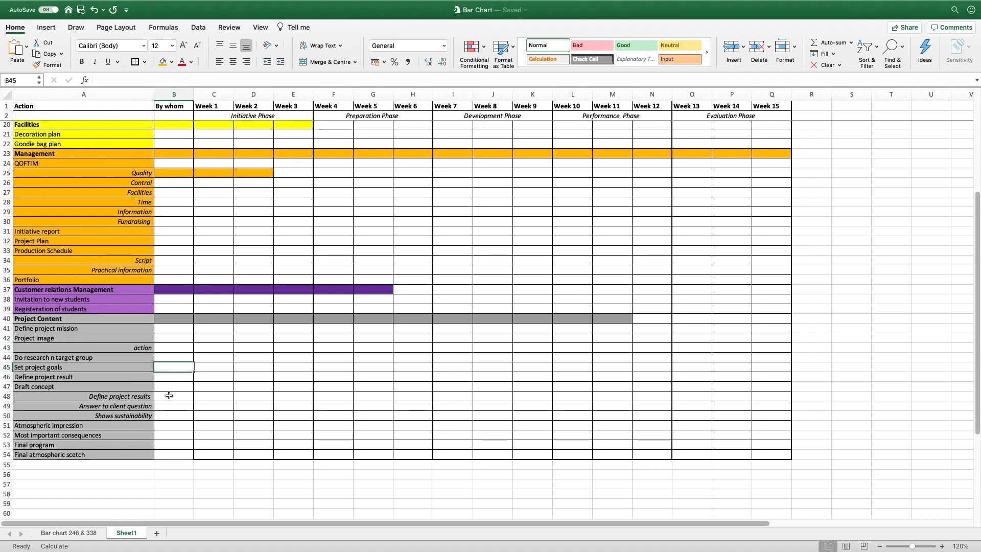
# Zoom out and copy the full Gantt chart range A1:Q54
pyautogui.scroll(6, 169, 396)
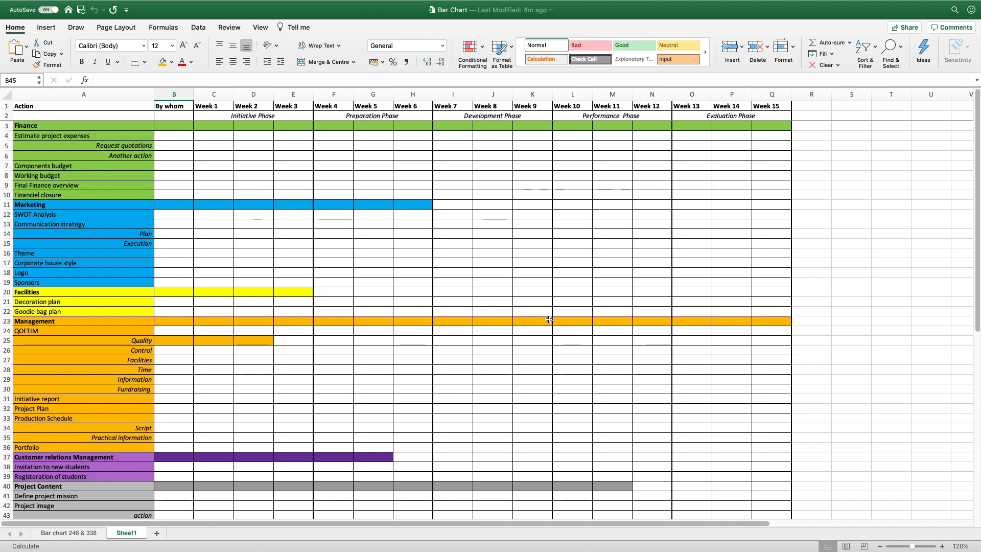
pyautogui.scroll(-2, 549, 319)
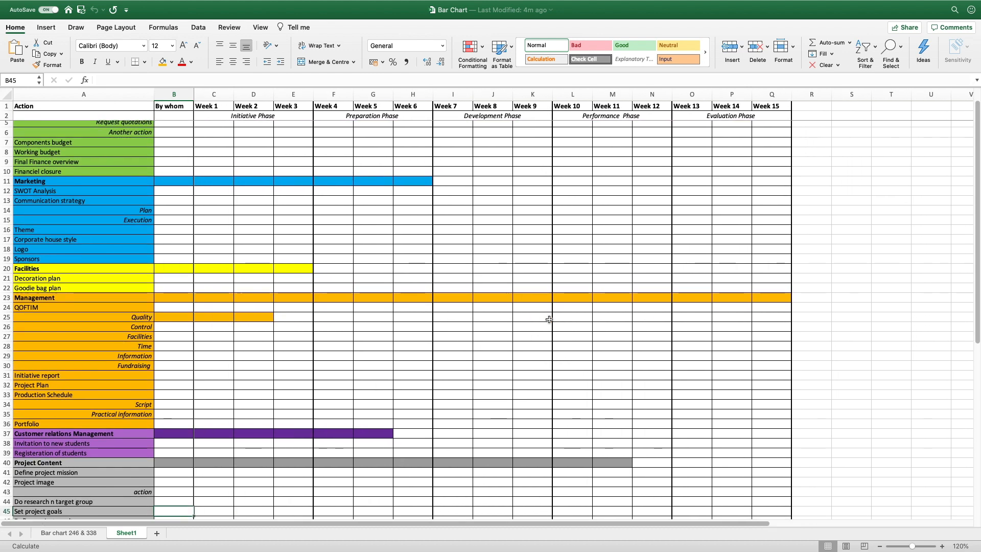
pyautogui.scroll(-6, 549, 319)
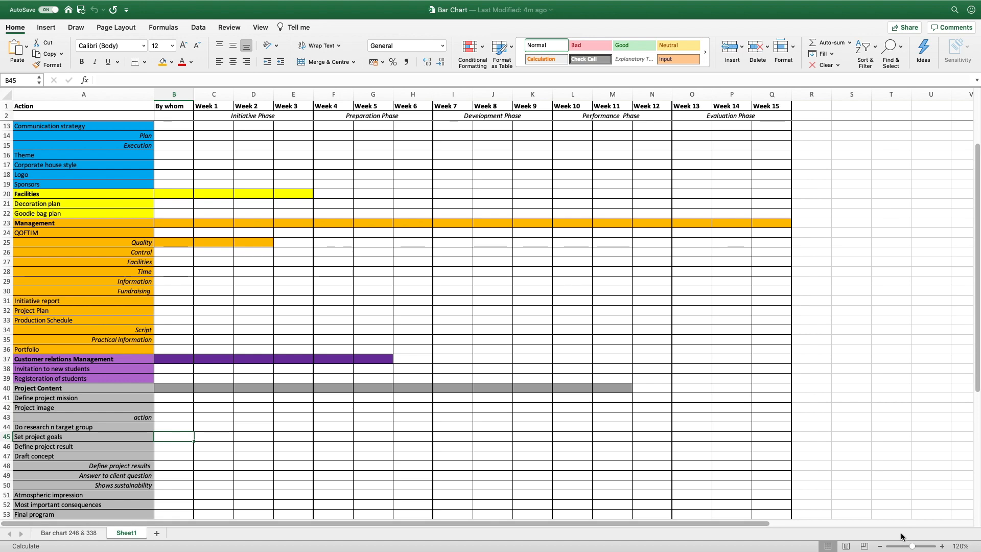
pyautogui.click(879, 546)
pyautogui.click(880, 546)
pyautogui.click(880, 546)
pyautogui.click(879, 546)
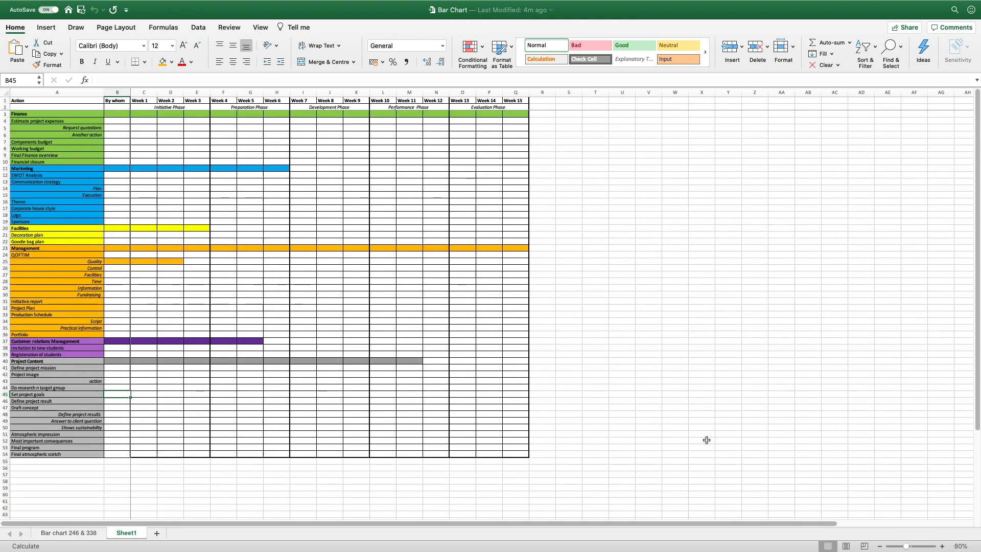
pyautogui.moveTo(97, 101); pyautogui.dragTo(503, 454)
pyautogui.press('super+c')
pyautogui.hotkey('ctrl', 'Up')
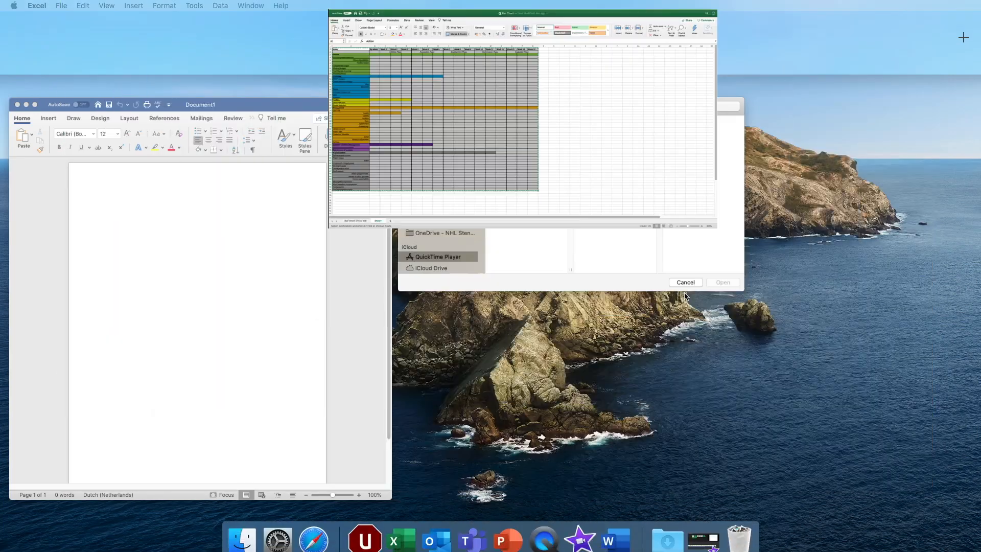
# Paste the copied Gantt chart into the full-screen Word document
pyautogui.click(274, 309)
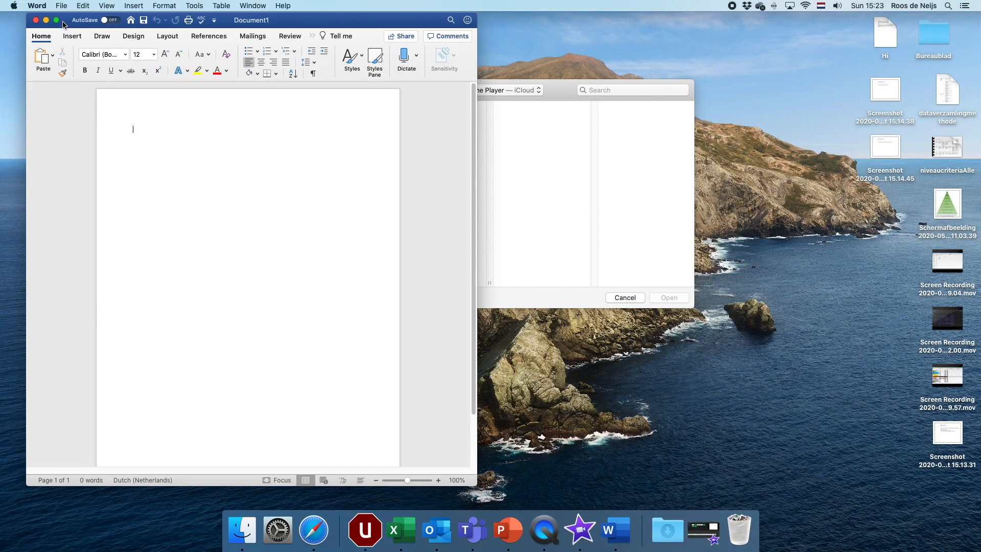
pyautogui.click(56, 20)
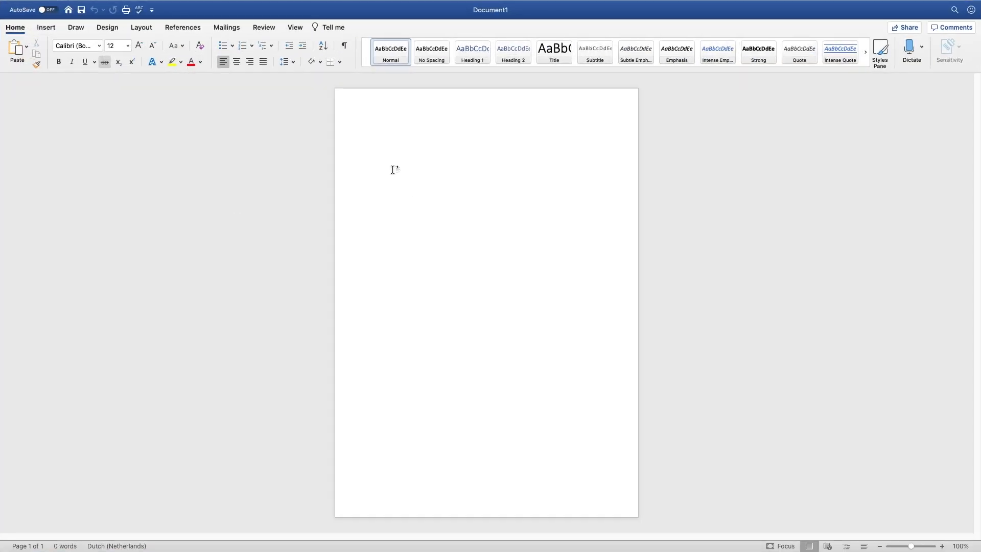
pyautogui.press('super+v')
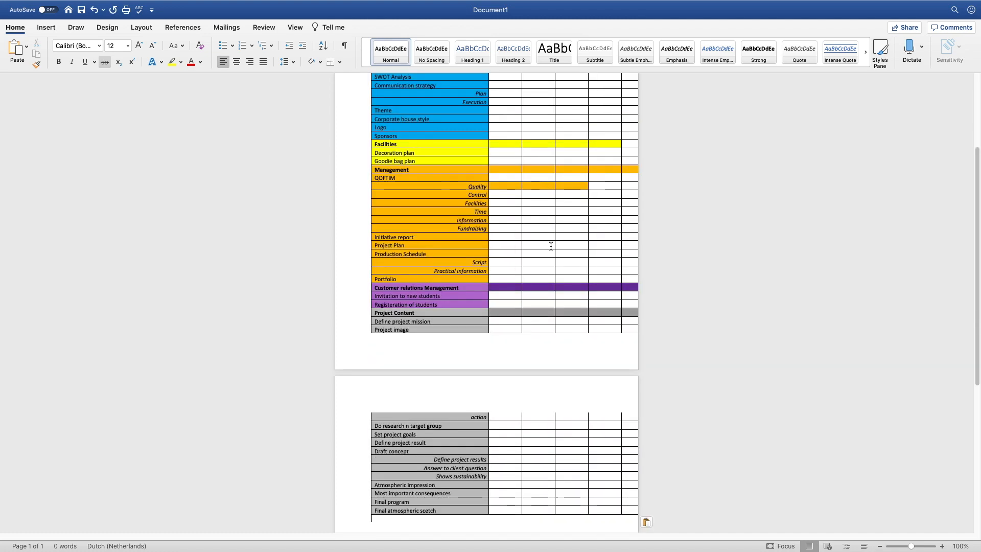
pyautogui.scroll(10, 551, 246)
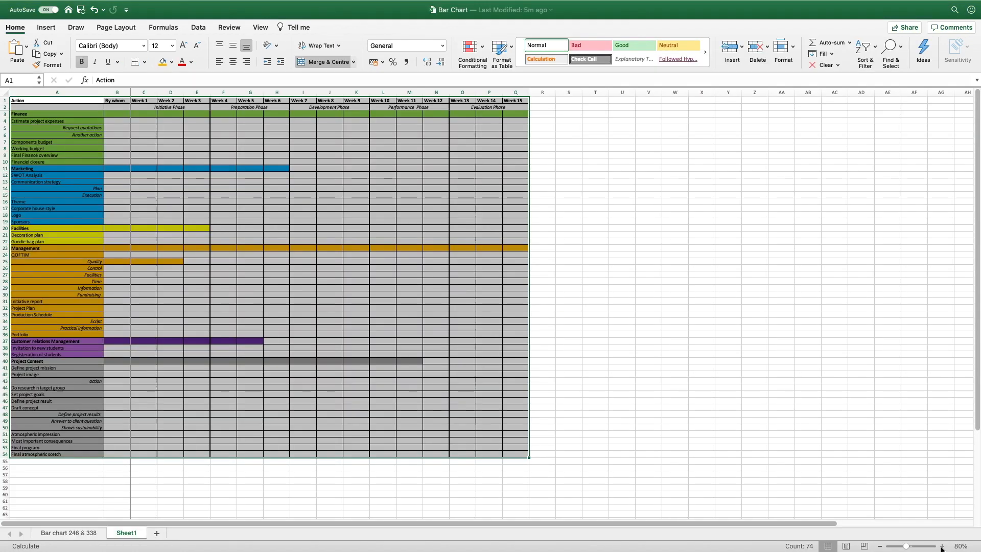
# Return to the Excel workbook's Sheet1
pyautogui.click(941, 546)
pyautogui.click(942, 546)
pyautogui.click(941, 546)
pyautogui.click(942, 546)
pyautogui.click(941, 546)
pyautogui.click(942, 546)
pyautogui.scroll(-6, 487, 316)
pyautogui.click(488, 315)
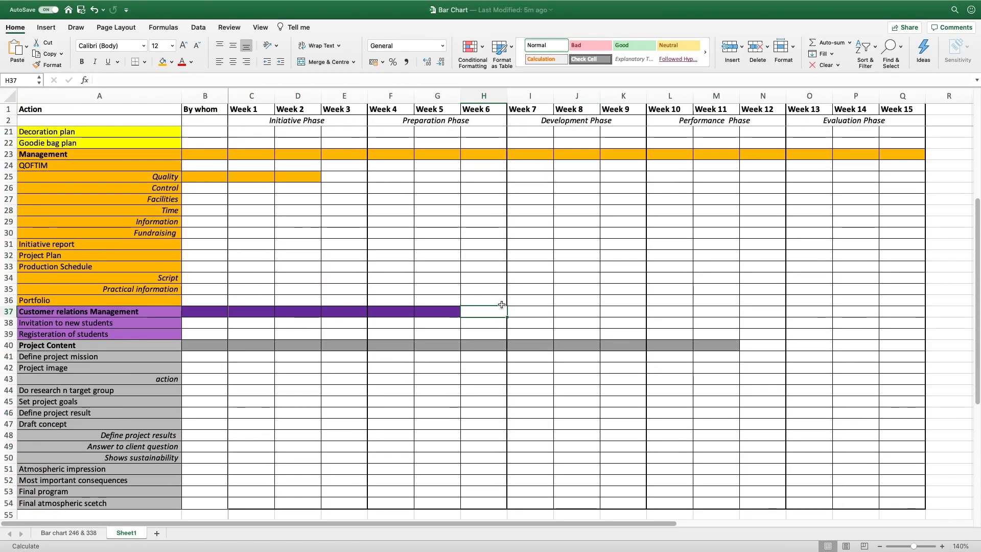
# Hide the Finance task rows 4–10 and the Marketing task rows 12–19
pyautogui.scroll(10, 501, 305)
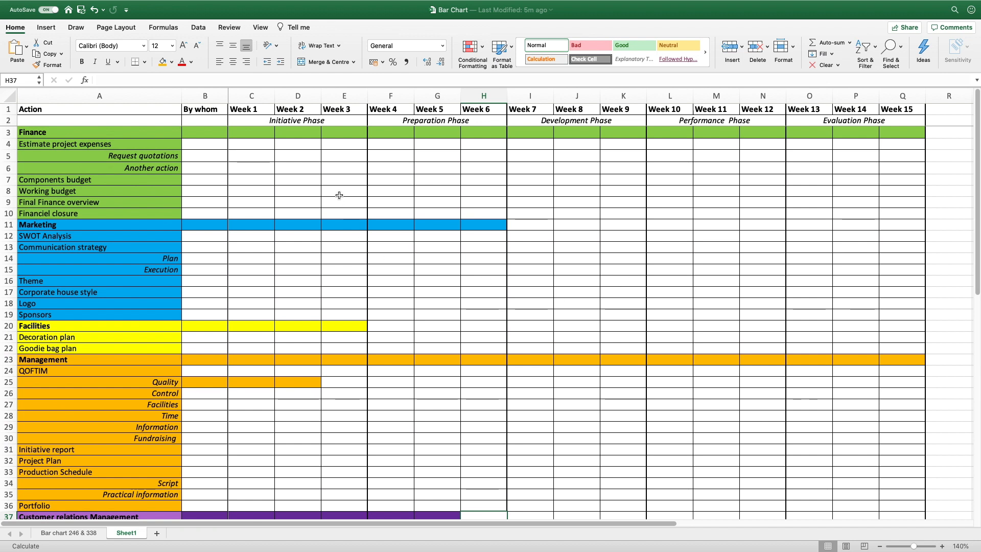
pyautogui.moveTo(54, 132); pyautogui.dragTo(906, 134)
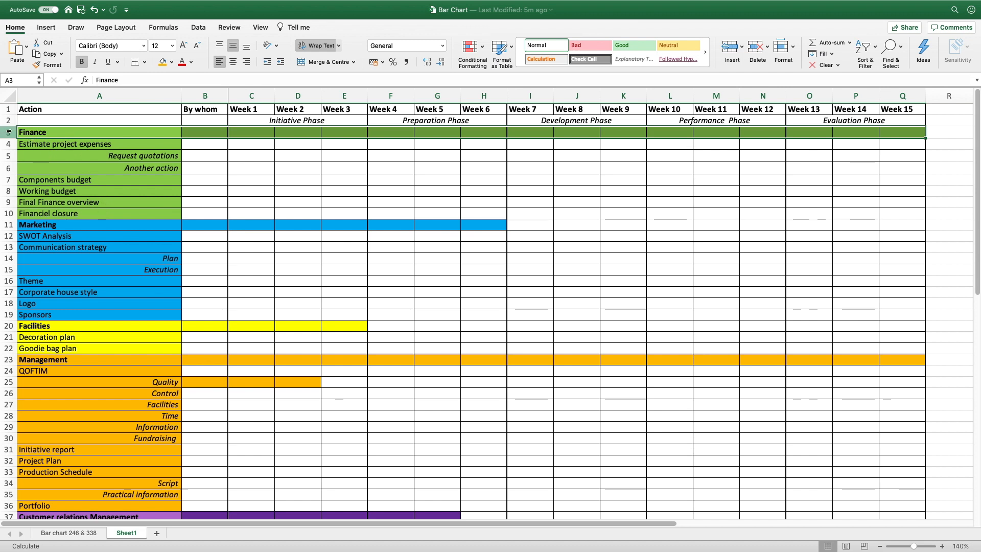
pyautogui.click(8, 224)
pyautogui.click(8, 325)
pyautogui.click(8, 359)
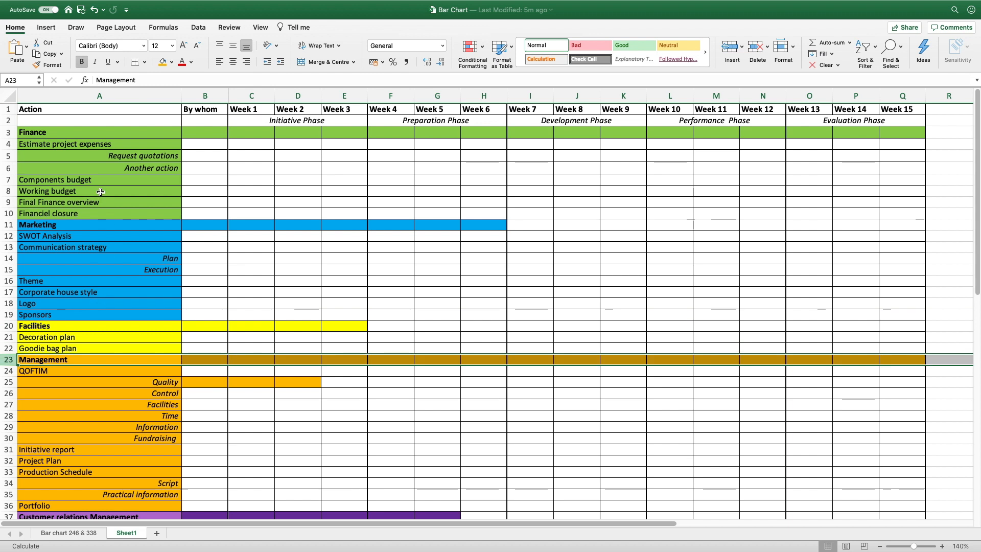
pyautogui.moveTo(42, 144); pyautogui.dragTo(44, 315)
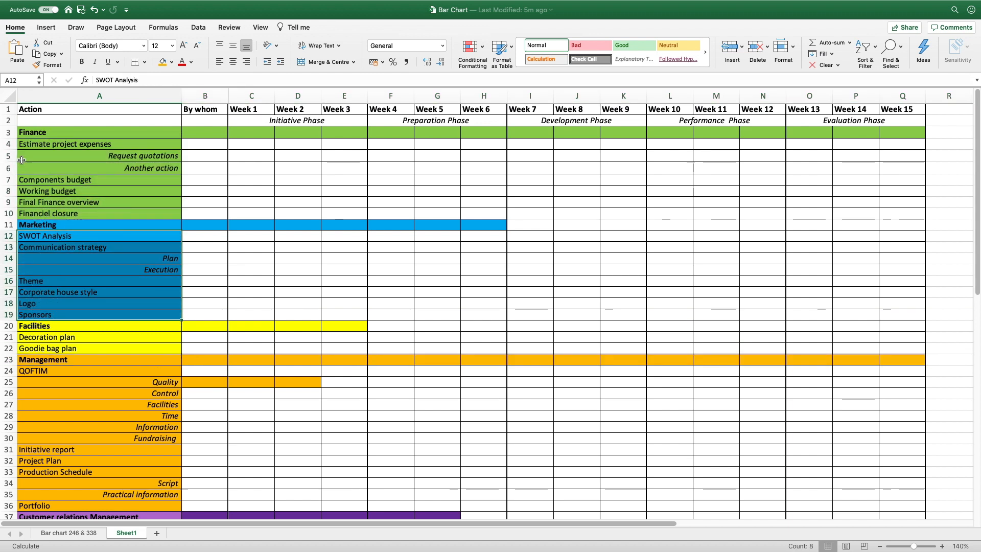
pyautogui.click(9, 144)
pyautogui.moveTo(9, 144); pyautogui.dragTo(9, 214)
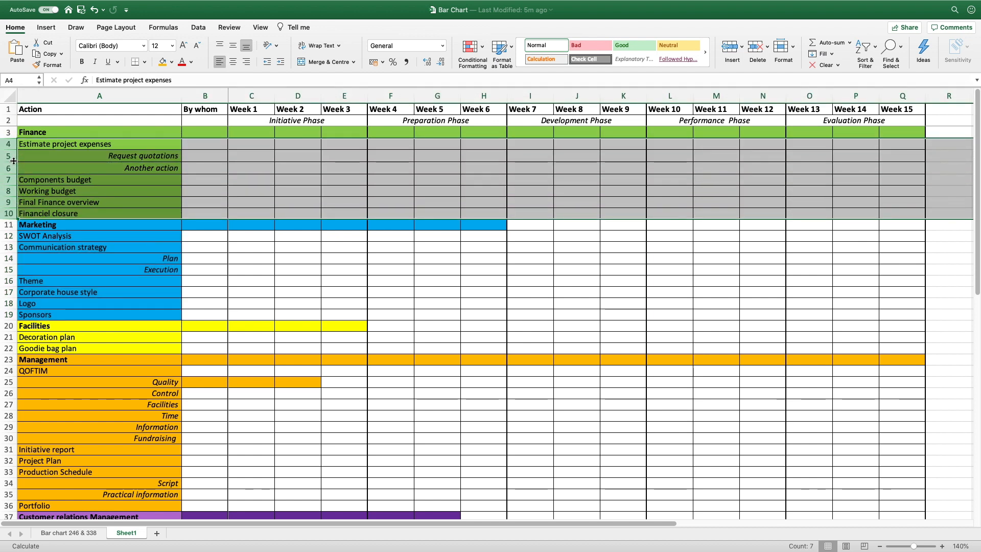
pyautogui.rightClick(14, 160)
pyautogui.click(47, 263)
pyautogui.moveTo(6, 155); pyautogui.dragTo(6, 233)
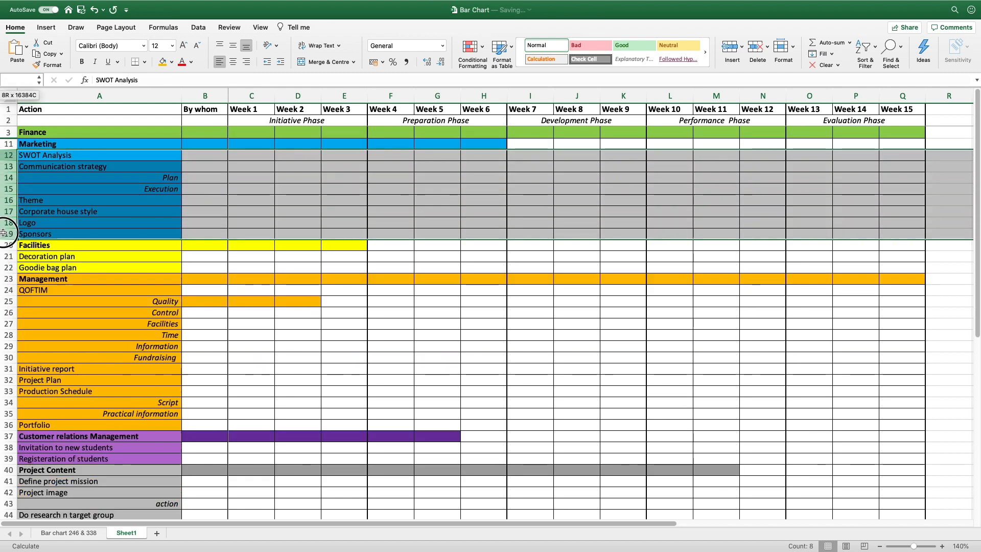
pyautogui.rightClick(5, 205)
pyautogui.click(34, 306)
# Hide the Facilities, Management, Customer relations and Project Content task rows, then copy A1:Q40
pyautogui.moveTo(9, 166); pyautogui.dragTo(8, 279)
pyautogui.rightClick(9, 174)
pyautogui.click(38, 271)
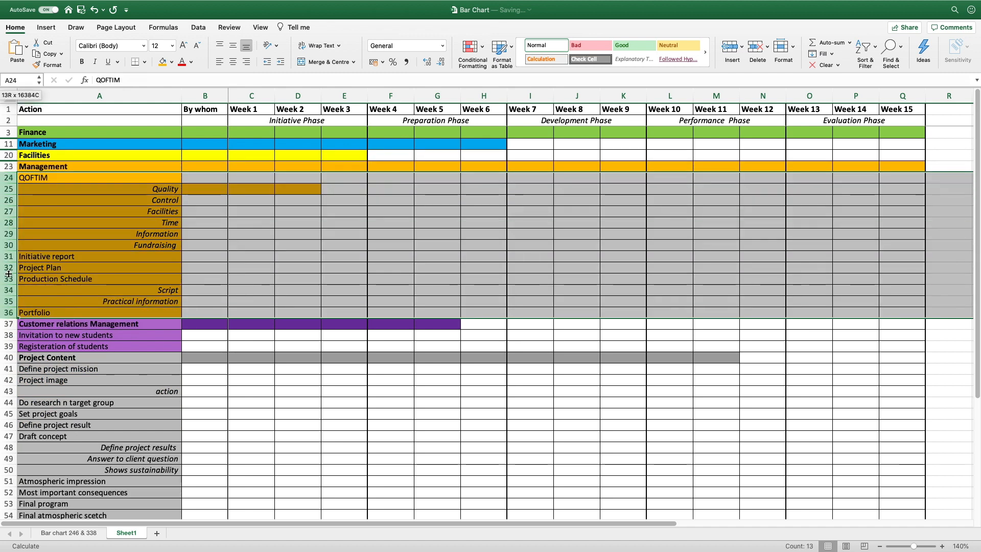
pyautogui.rightClick(8, 279)
pyautogui.click(35, 370)
pyautogui.moveTo(9, 188); pyautogui.dragTo(5, 357)
pyautogui.rightClick(10, 196)
pyautogui.click(36, 300)
pyautogui.rightClick(5, 358)
pyautogui.click(31, 427)
pyautogui.click(411, 424)
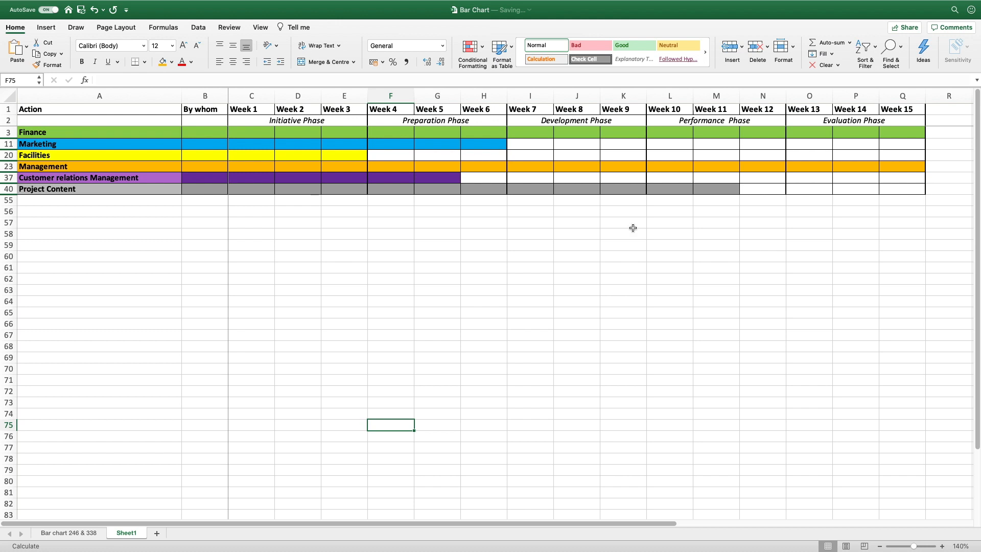
pyautogui.moveTo(132, 112); pyautogui.dragTo(863, 185)
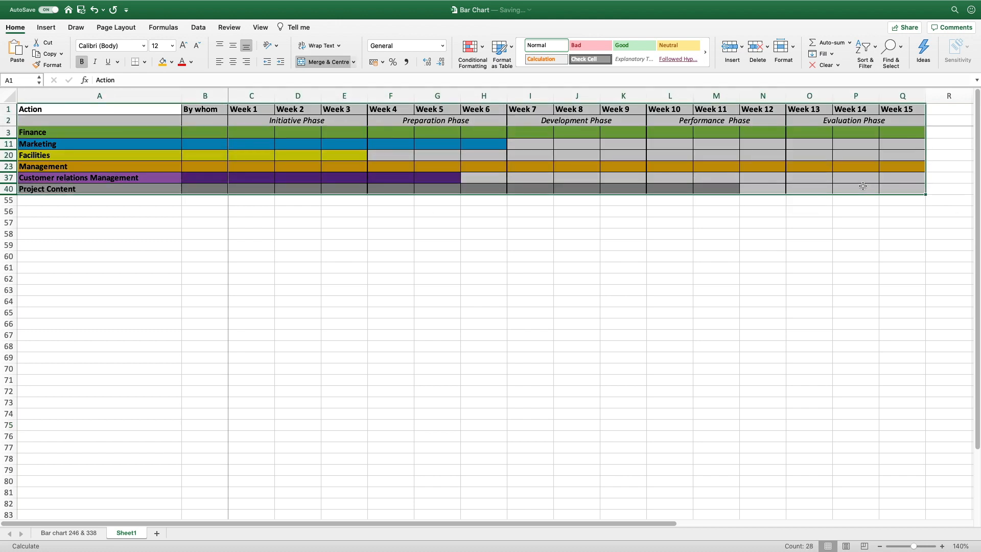
pyautogui.press('super+c')
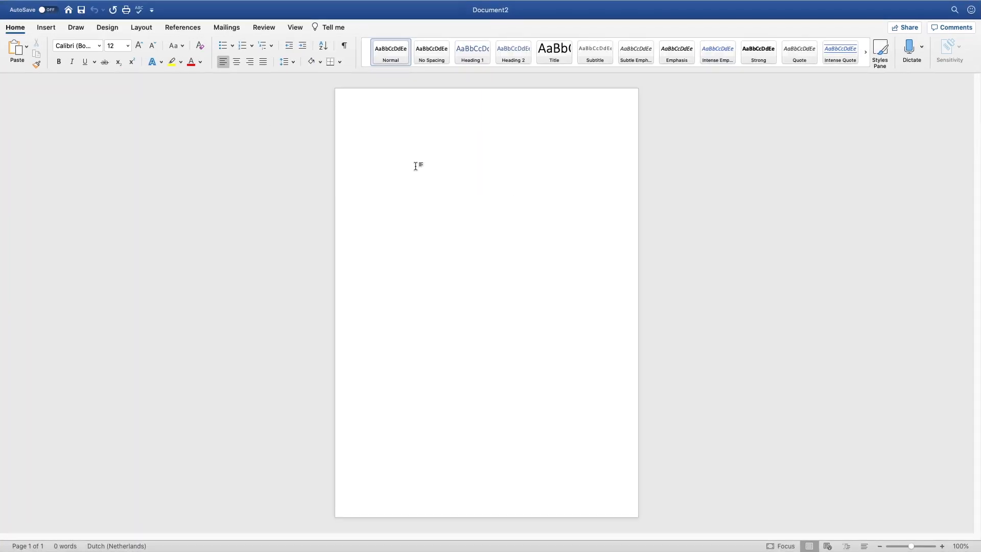
# Paste the summary chart into Word as a picture and zoom in on it
pyautogui.click(26, 52)
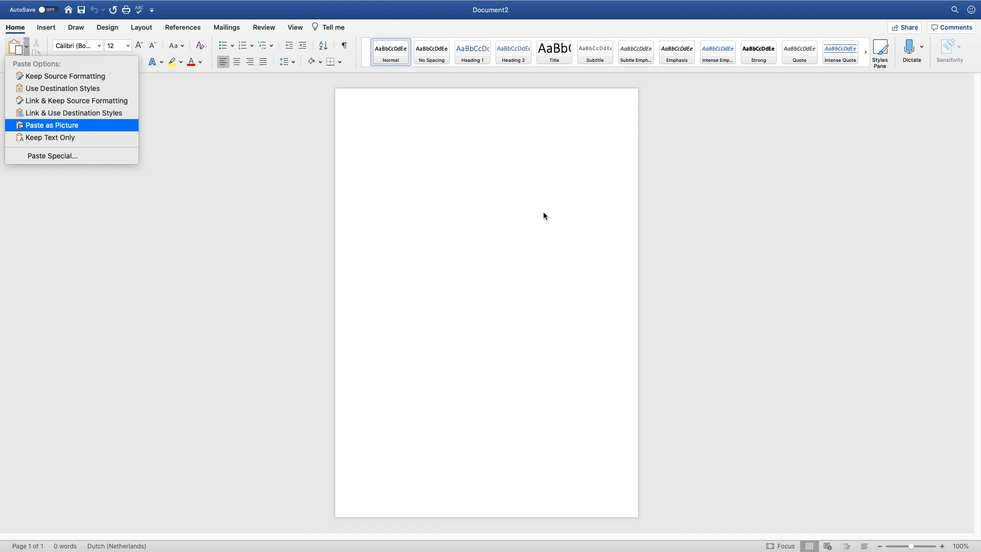
pyautogui.press('Return')
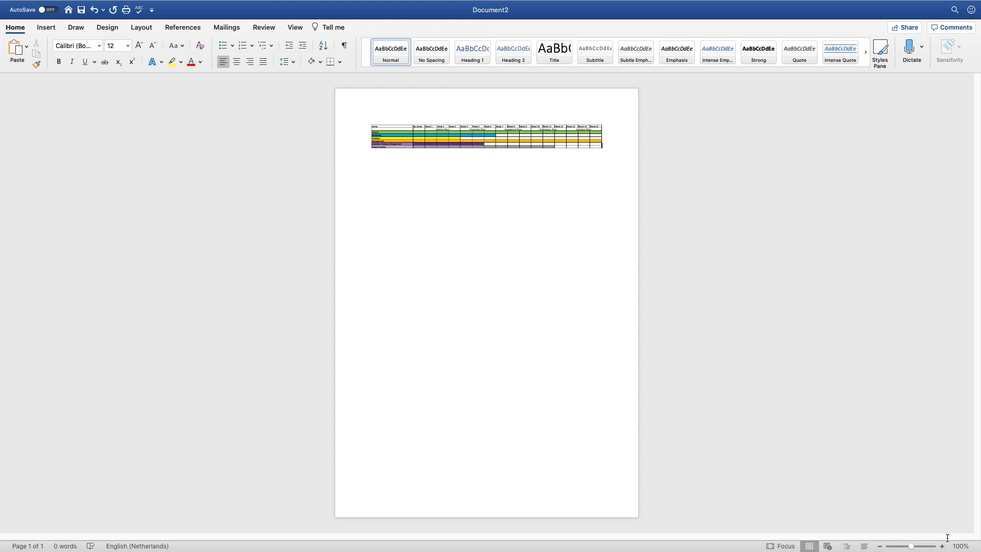
pyautogui.click(942, 546)
pyautogui.click(943, 546)
pyautogui.click(942, 546)
pyautogui.click(942, 546)
pyautogui.click(942, 546)
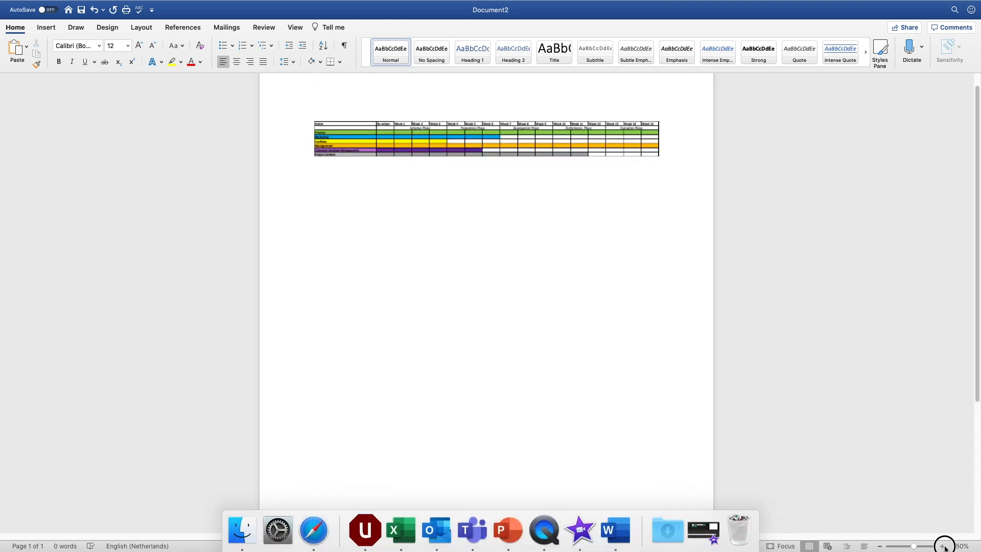
pyautogui.click(942, 545)
pyautogui.click(942, 546)
pyautogui.click(942, 546)
pyautogui.click(942, 546)
# Enlarge the pasted chart picture and nudge it into place
pyautogui.click(374, 144)
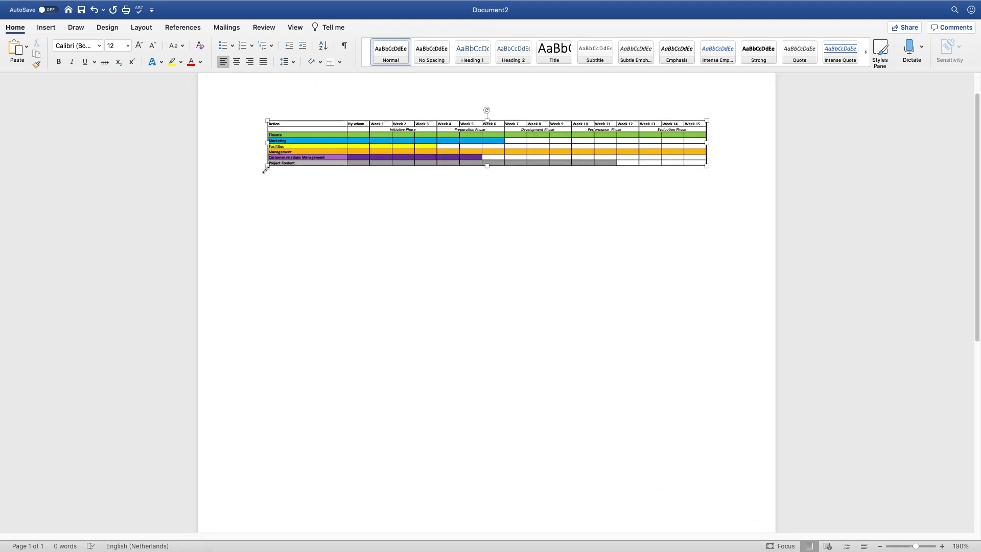
pyautogui.moveTo(266, 169); pyautogui.dragTo(262, 181)
pyautogui.moveTo(536, 156)
pyautogui.mouseDown()
pyautogui.moveTo(488, 155)
pyautogui.moveTo(549, 153)
pyautogui.mouseUp()
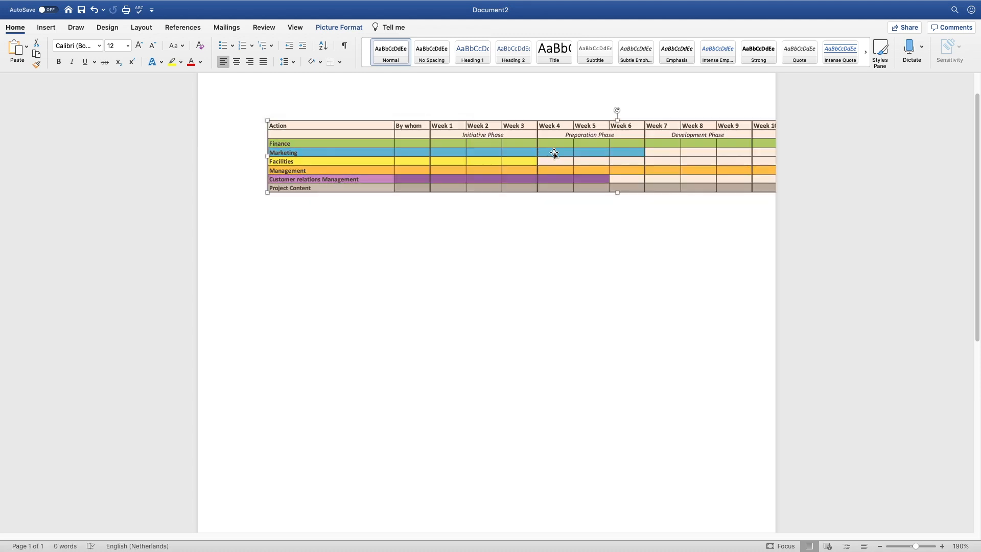
pyautogui.scroll(2, 601, 157)
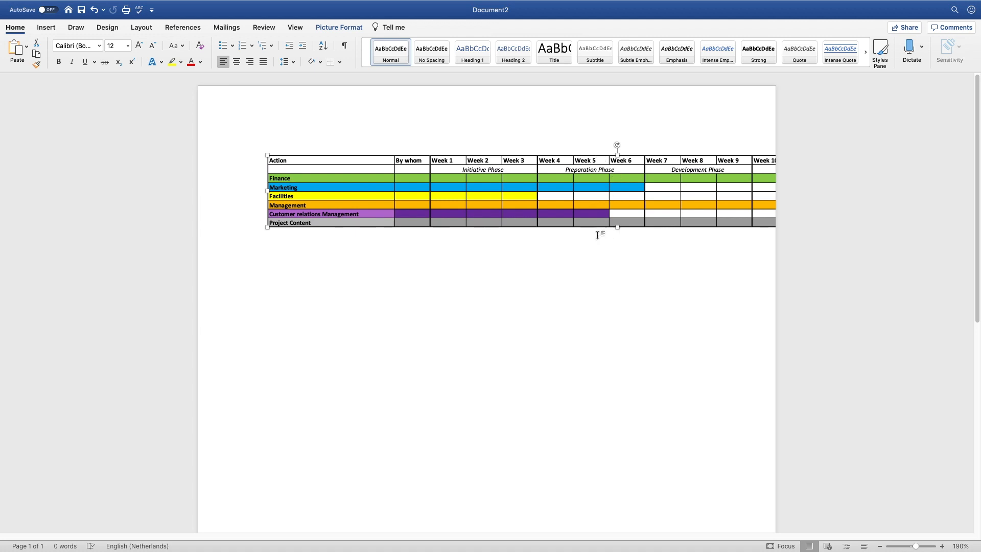
# Position the chart picture top centre with text wrapping
pyautogui.click(337, 28)
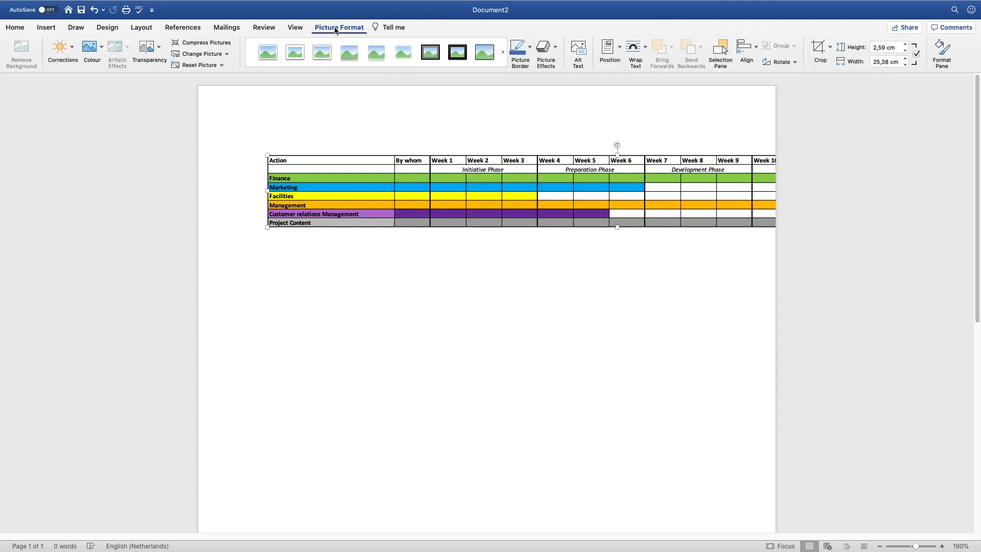
pyautogui.click(610, 45)
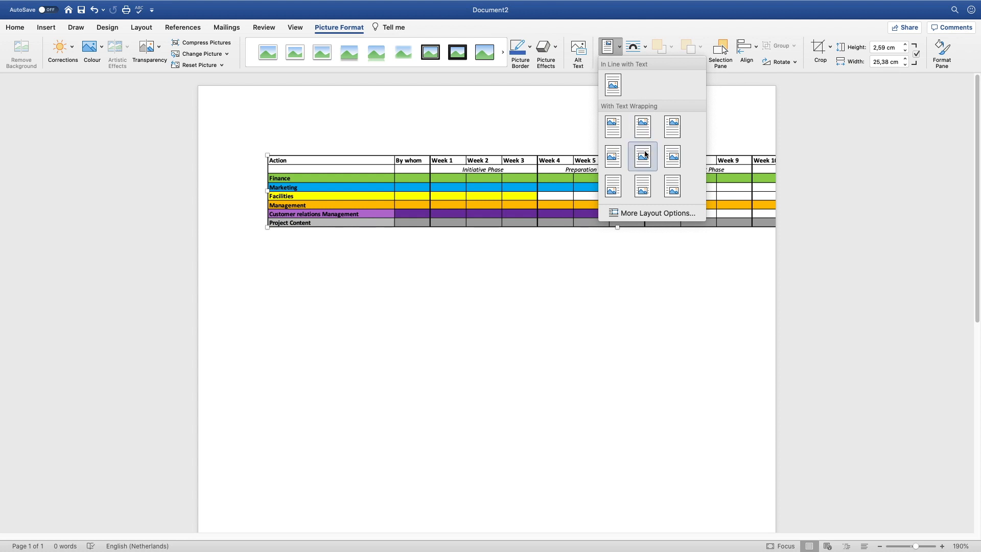
pyautogui.click(642, 128)
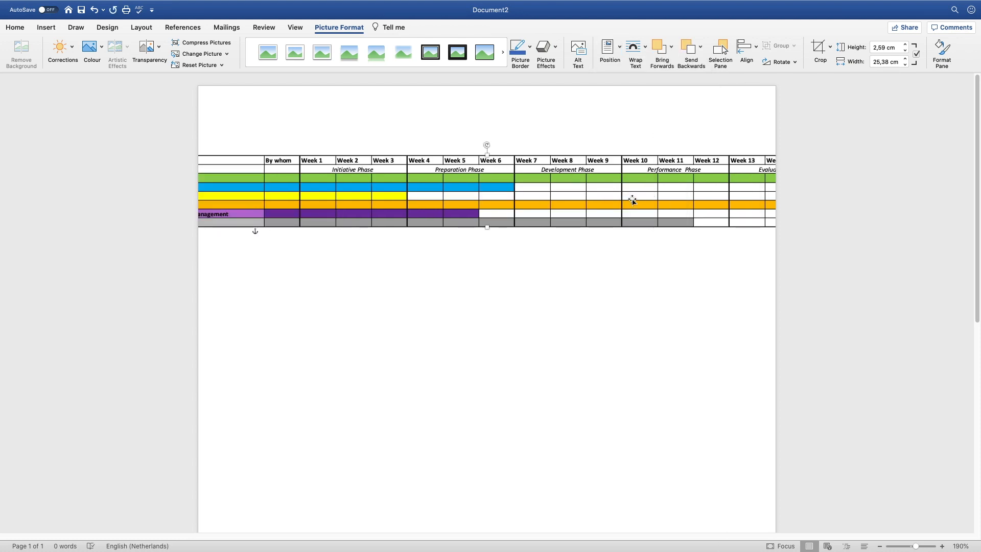
# Shrink the picture to about 19.22 cm wide and place it near the page top
pyautogui.moveTo(722, 191); pyautogui.dragTo(583, 193)
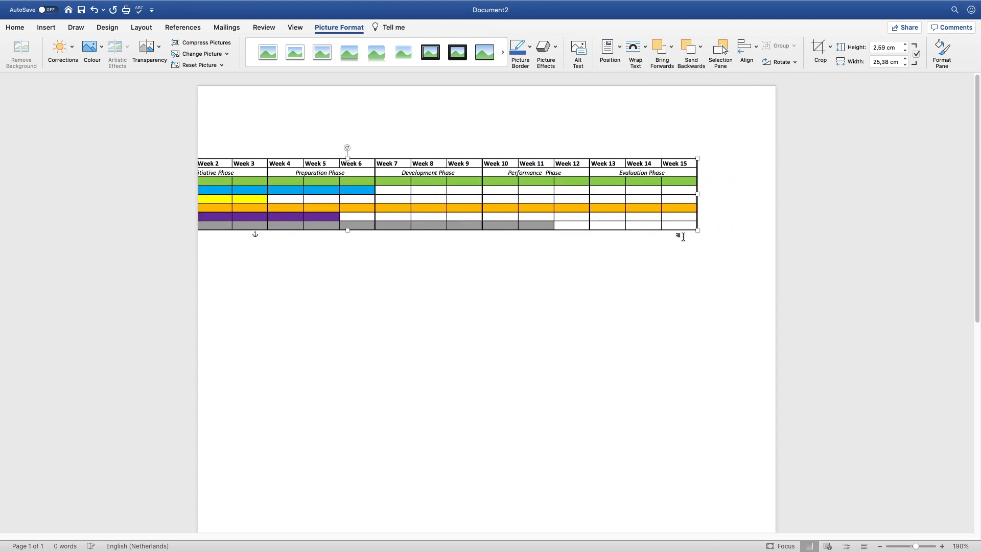
pyautogui.moveTo(696, 232); pyautogui.dragTo(596, 220)
pyautogui.moveTo(439, 172); pyautogui.dragTo(553, 154)
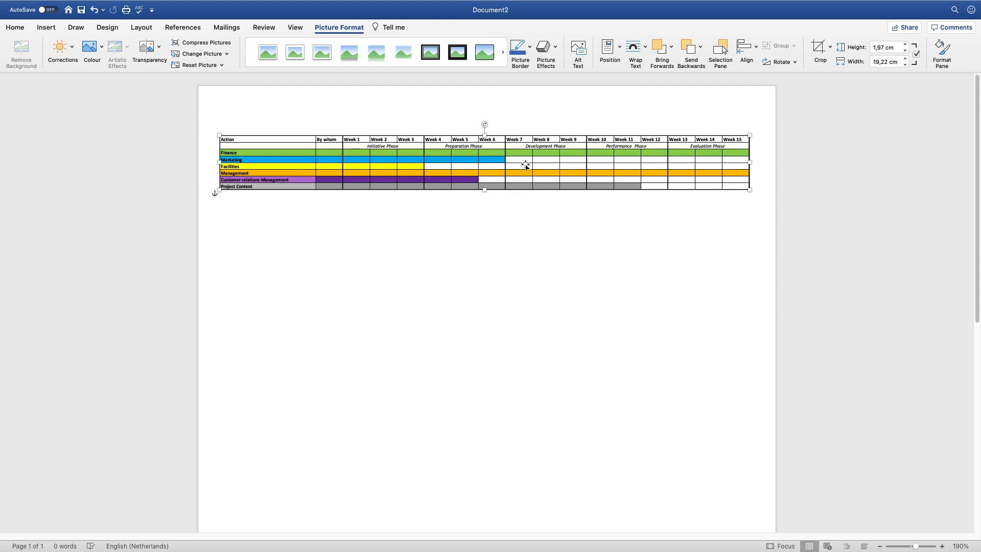
pyautogui.moveTo(599, 162); pyautogui.dragTo(597, 198)
pyautogui.click(584, 247)
pyautogui.scroll(-5, 608, 266)
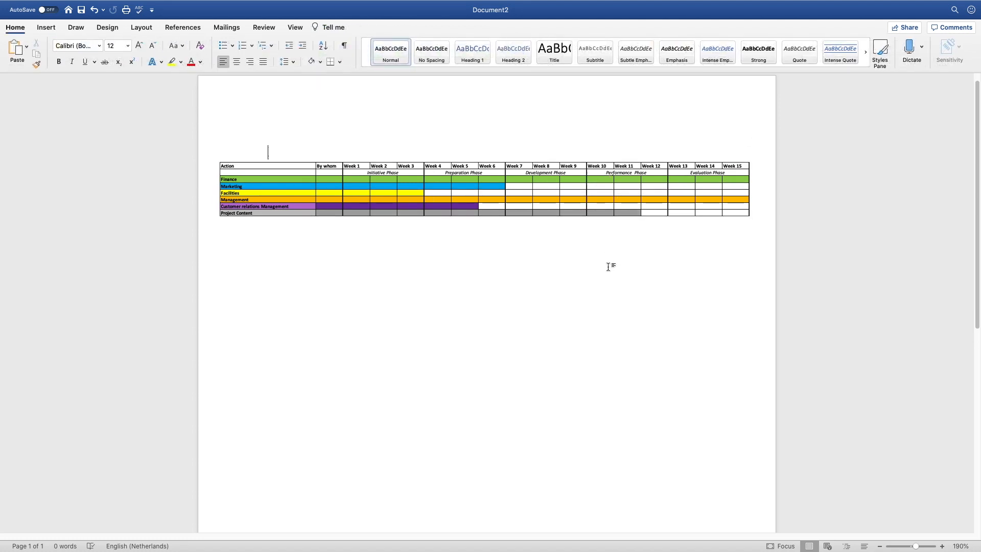
pyautogui.scroll(-5, 608, 266)
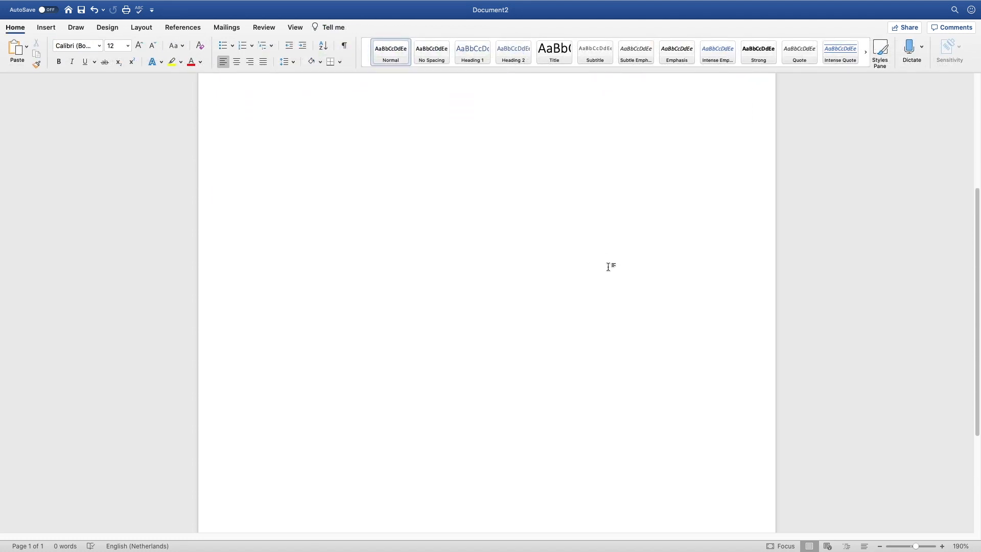
pyautogui.scroll(5, 608, 266)
pyautogui.scroll(3, 608, 267)
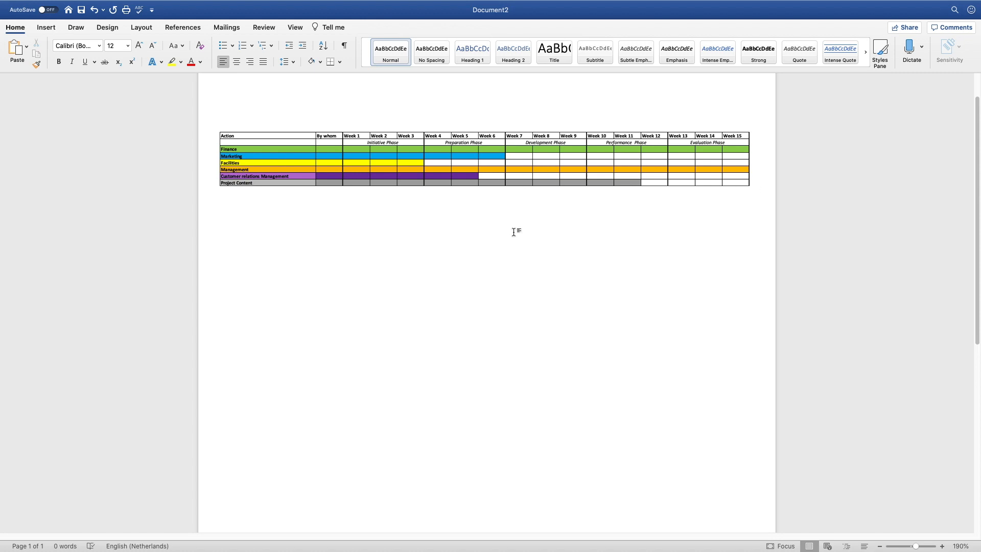
pyautogui.scroll(-1, 514, 232)
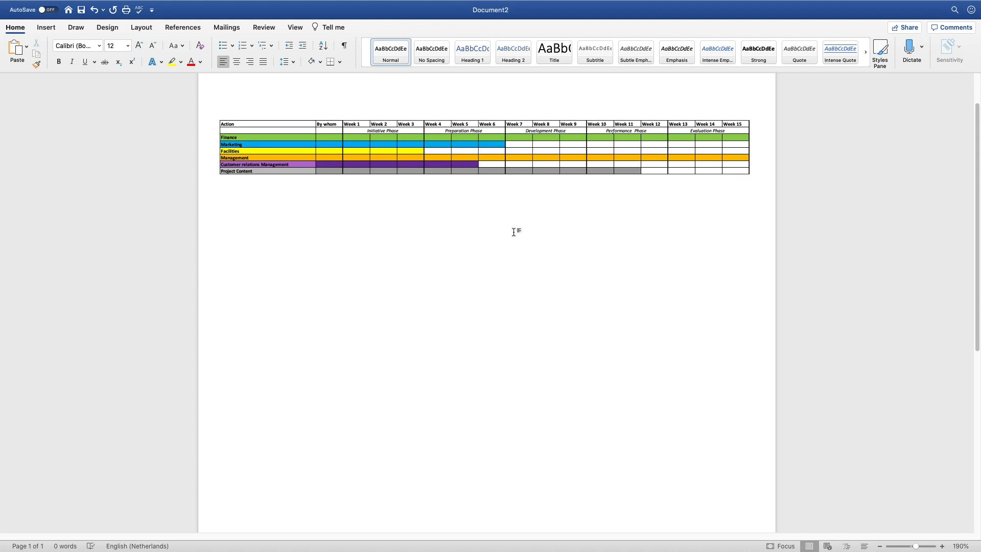
# Insert a Next Page section break and delete the chart picture copied onto page 2
pyautogui.click(133, 29)
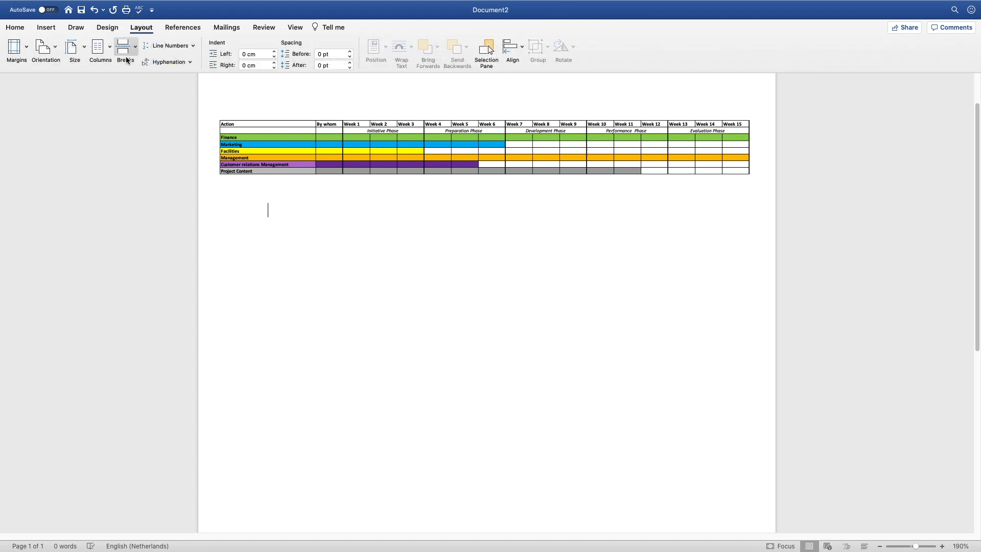
pyautogui.click(133, 51)
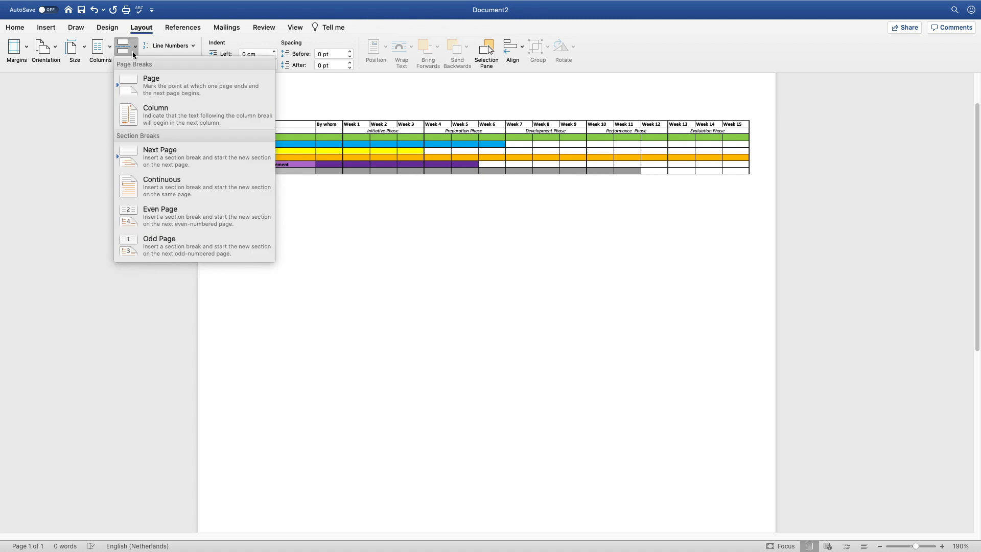
pyautogui.click(185, 157)
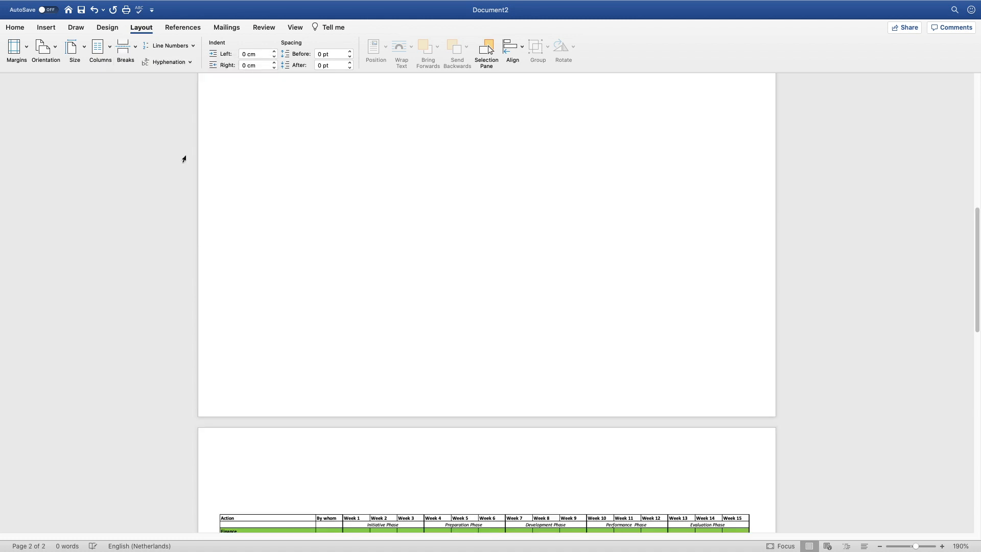
pyautogui.scroll(-10, 396, 188)
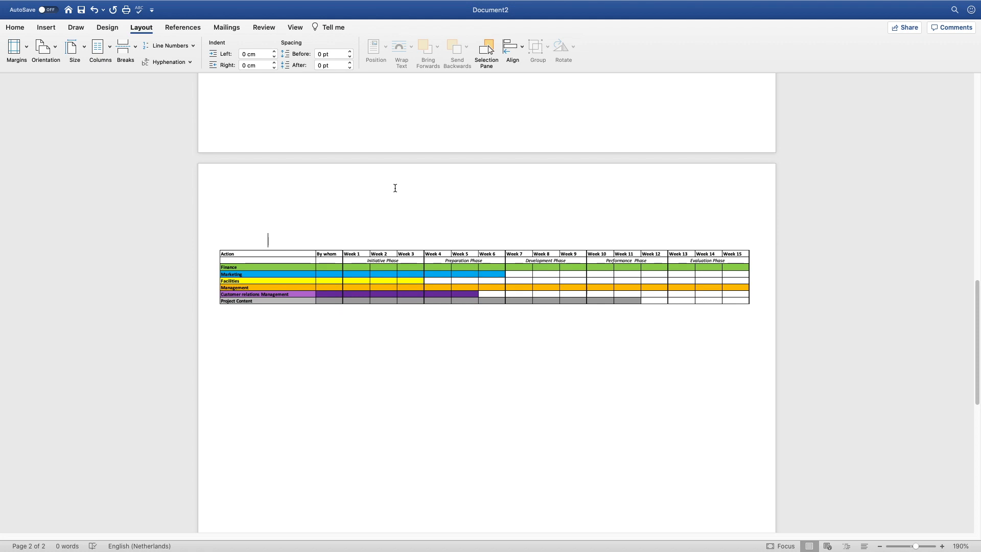
pyautogui.click(361, 264)
pyautogui.press('Delete')
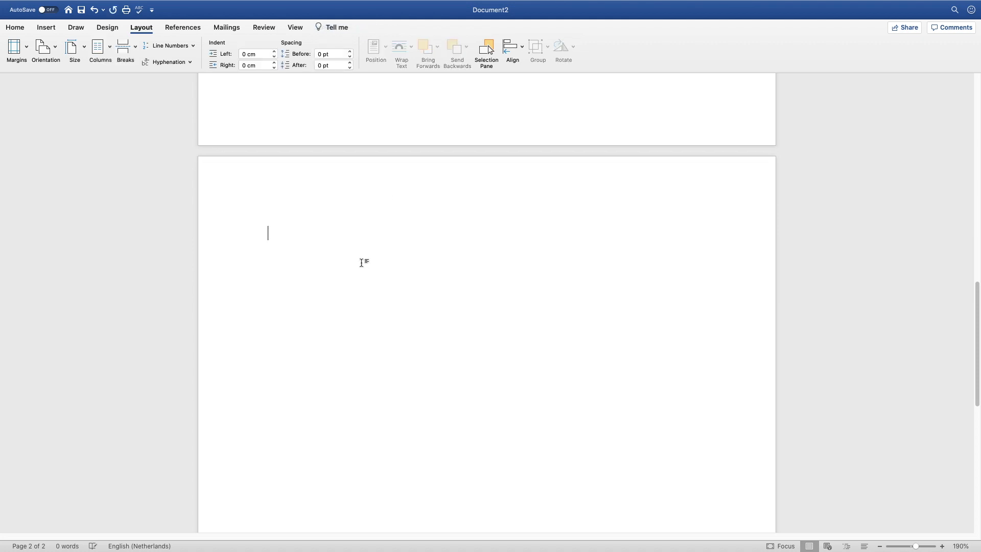
# Make the second page landscape, then switch to the Excel workbook
pyautogui.click(50, 49)
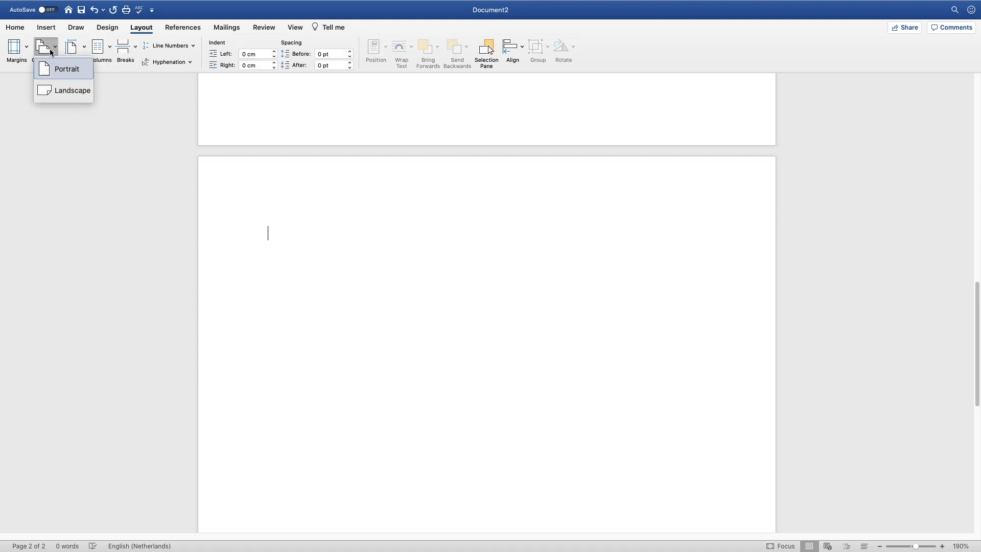
pyautogui.click(71, 90)
pyautogui.scroll(10, 424, 330)
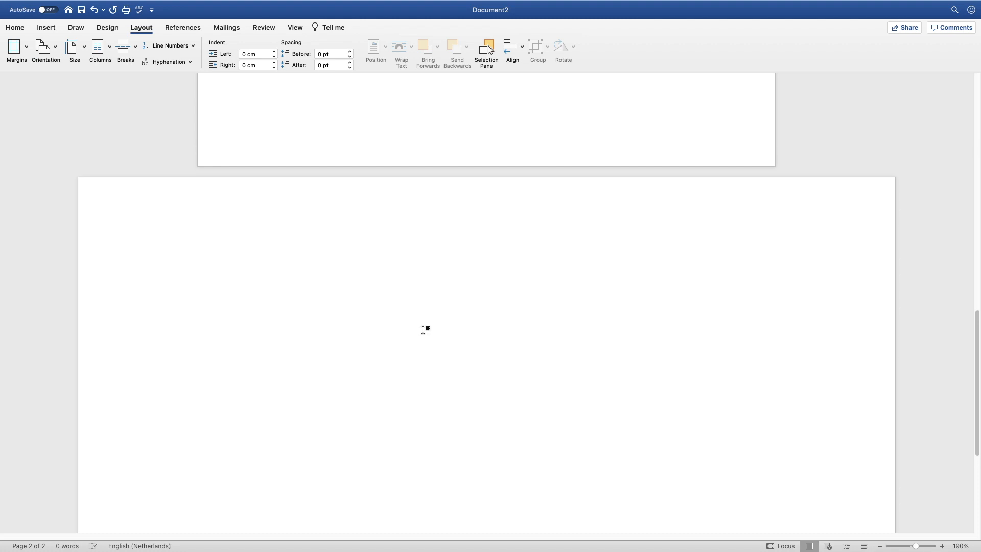
pyautogui.click(412, 284)
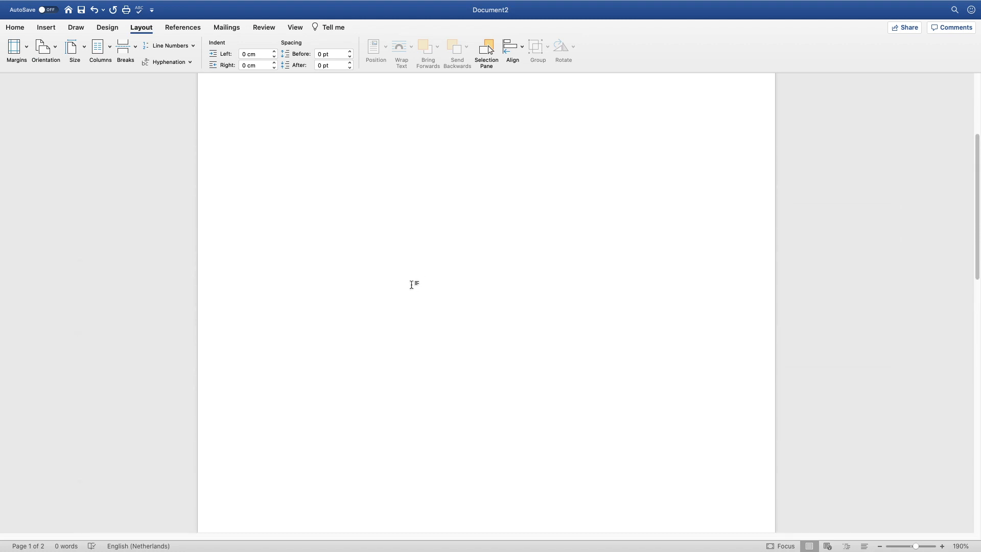
pyautogui.scroll(-5, 411, 284)
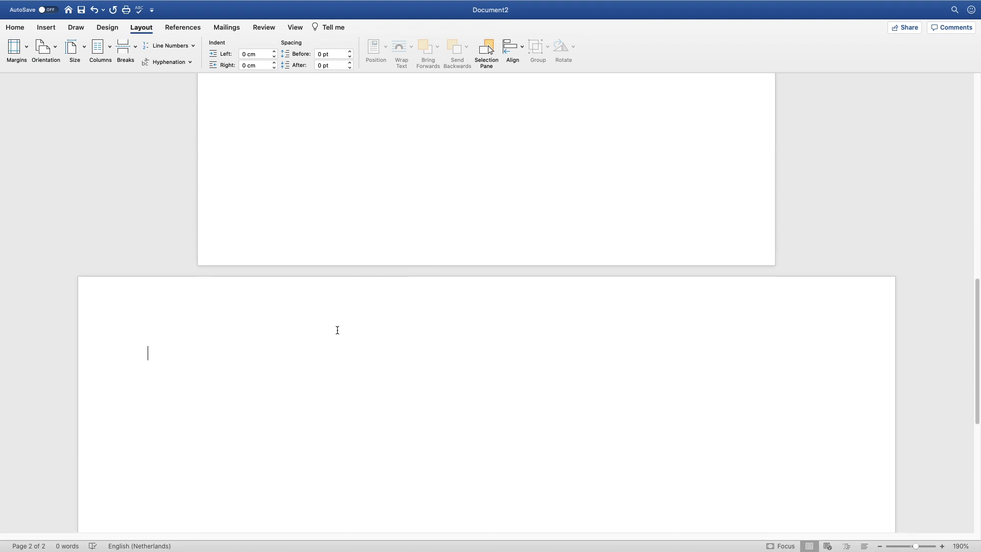
pyautogui.hotkey('ctrl', 'Up')
pyautogui.click(607, 41)
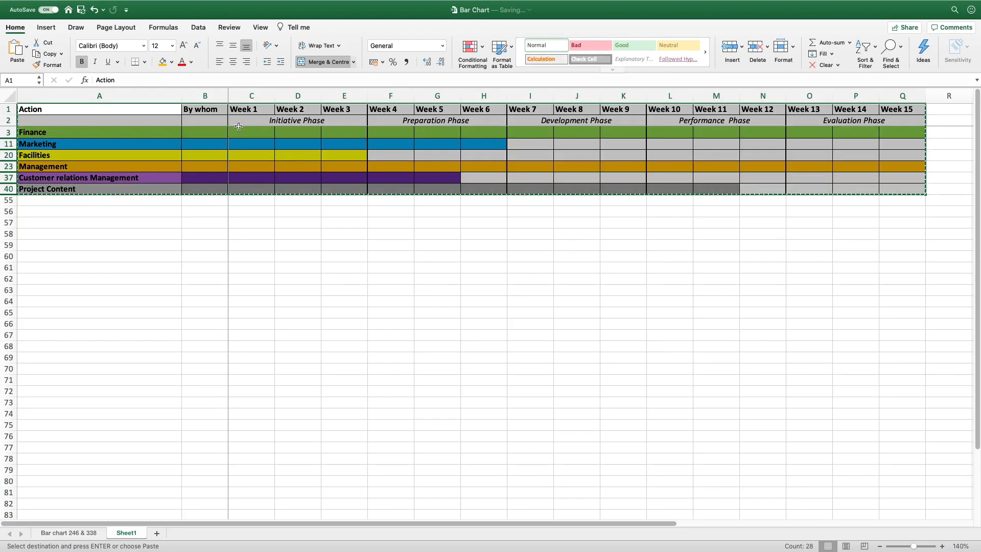
# Unhide the hidden task rows between rows 3 and 40
pyautogui.click(76, 300)
pyautogui.moveTo(9, 133); pyautogui.dragTo(7, 189)
pyautogui.rightClick(5, 193)
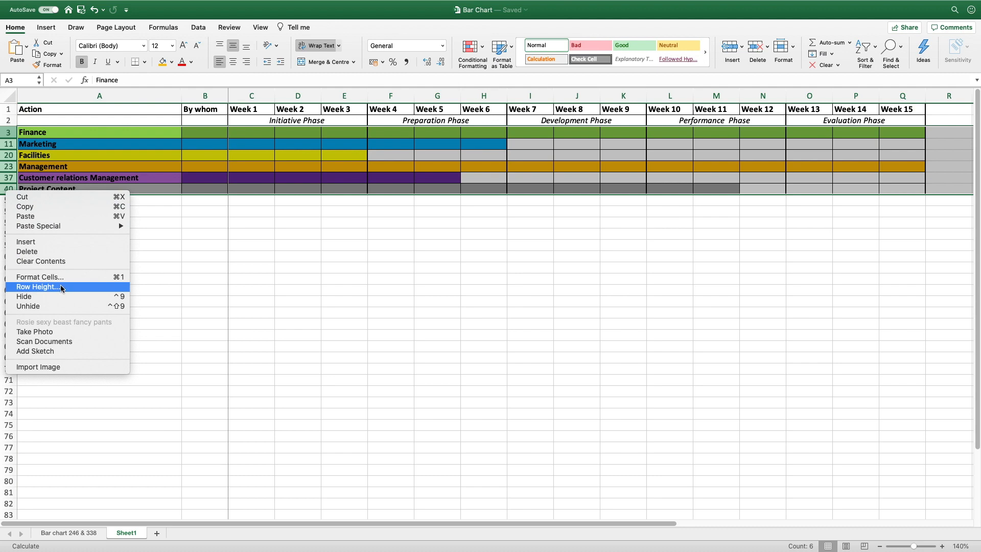
pyautogui.click(49, 307)
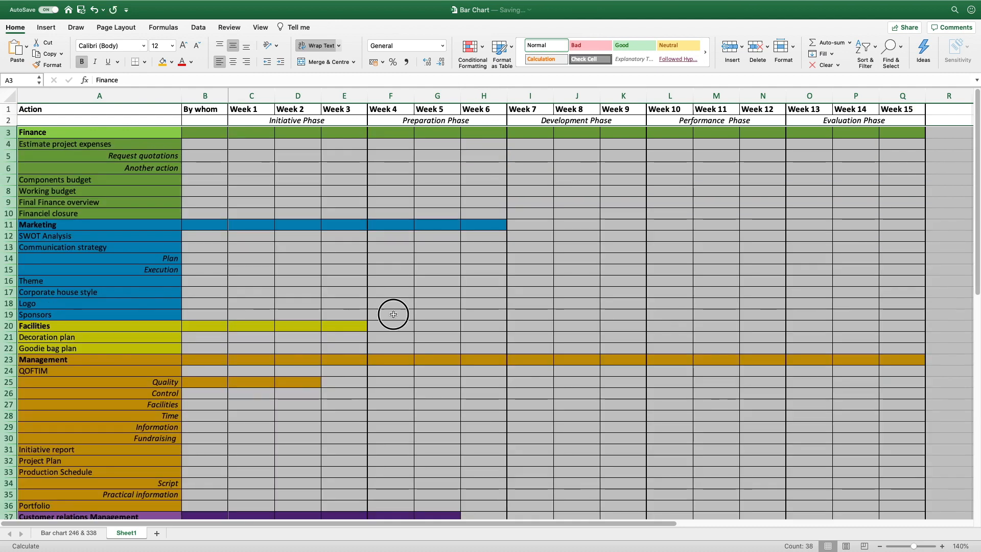
pyautogui.click(392, 314)
# Zoom to 100%, unhide the rows below Project Content, and select A1:Q54
pyautogui.scroll(-3, 392, 314)
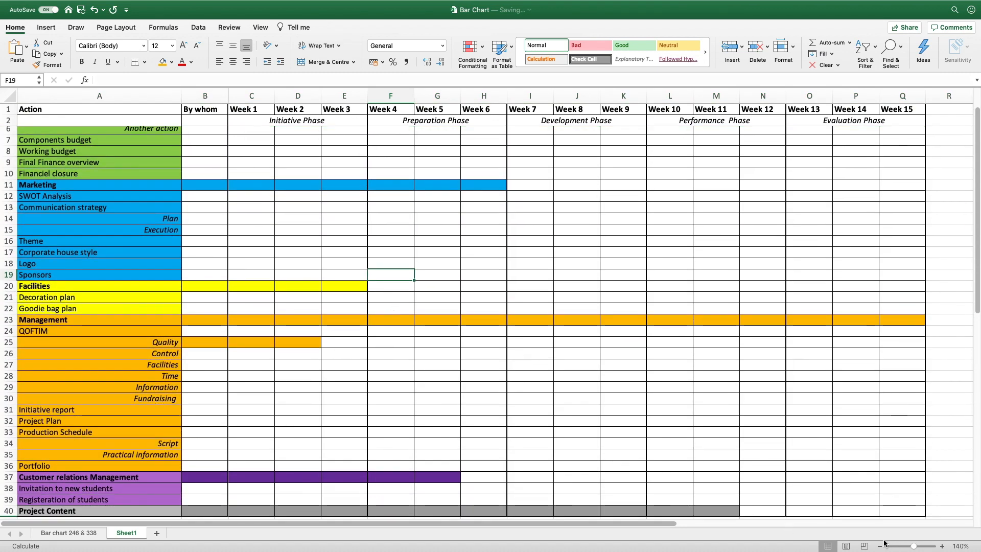
pyautogui.click(880, 546)
pyautogui.click(879, 546)
pyautogui.click(880, 547)
pyautogui.click(880, 546)
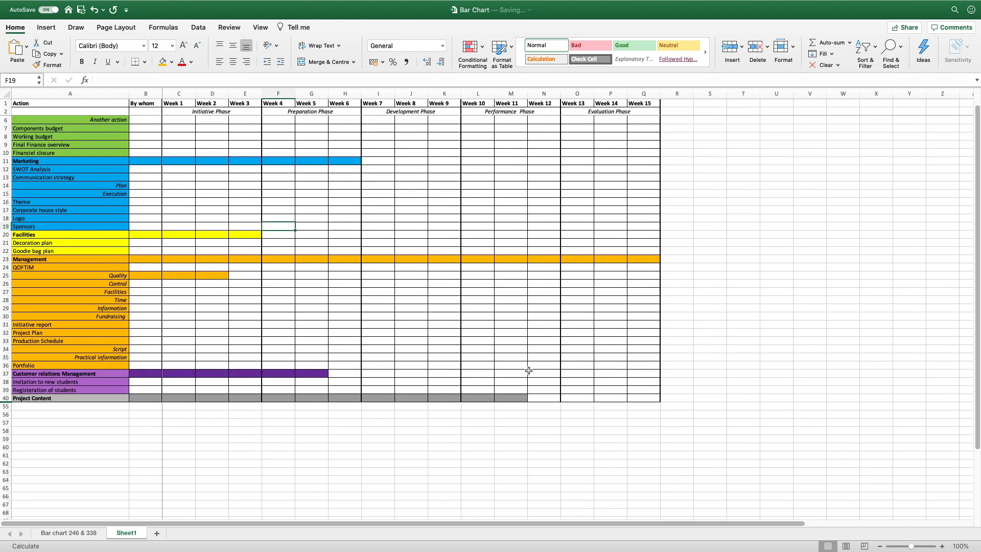
pyautogui.scroll(3, 529, 370)
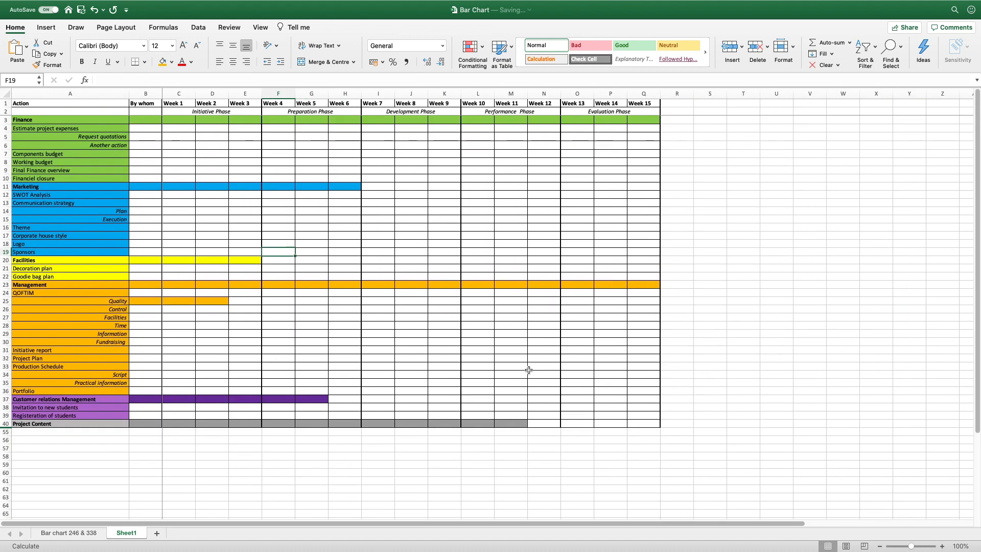
pyautogui.moveTo(7, 423); pyautogui.dragTo(6, 432)
pyautogui.rightClick(7, 431)
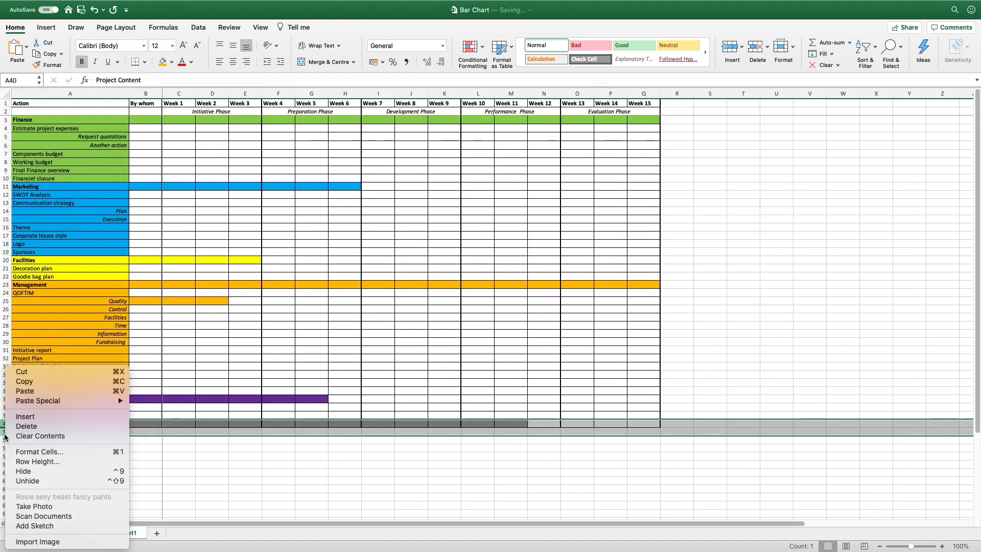
pyautogui.click(34, 482)
pyautogui.click(146, 341)
pyautogui.moveTo(98, 103); pyautogui.dragTo(634, 547)
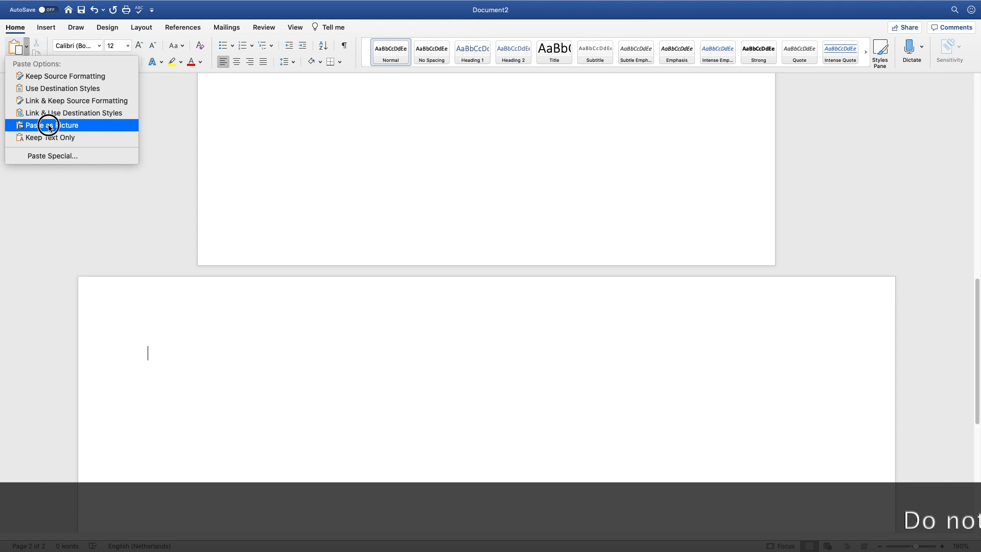
# Paste the full Gantt chart as a picture on the landscape page and check every task row
pyautogui.click(49, 127)
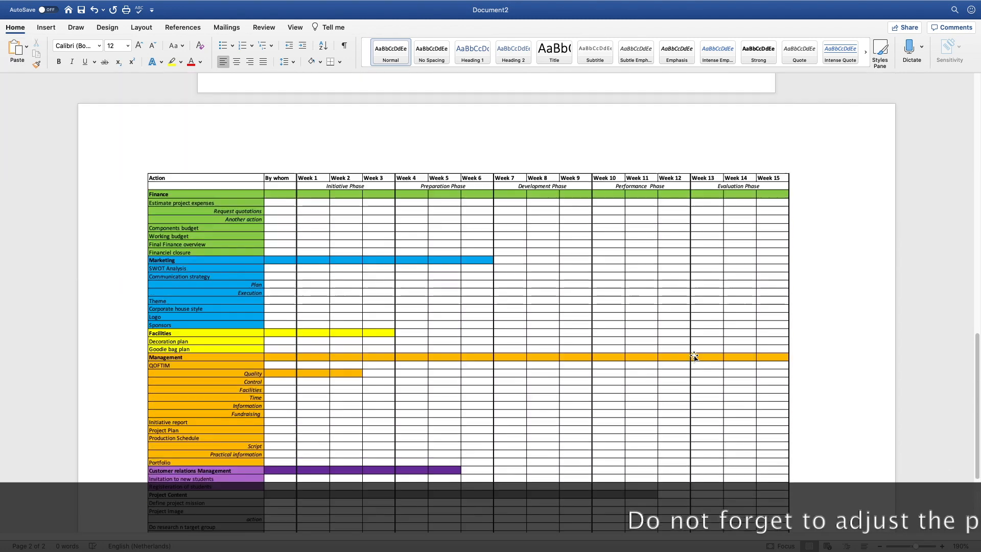
pyautogui.scroll(5, 693, 357)
pyautogui.scroll(-5, 693, 357)
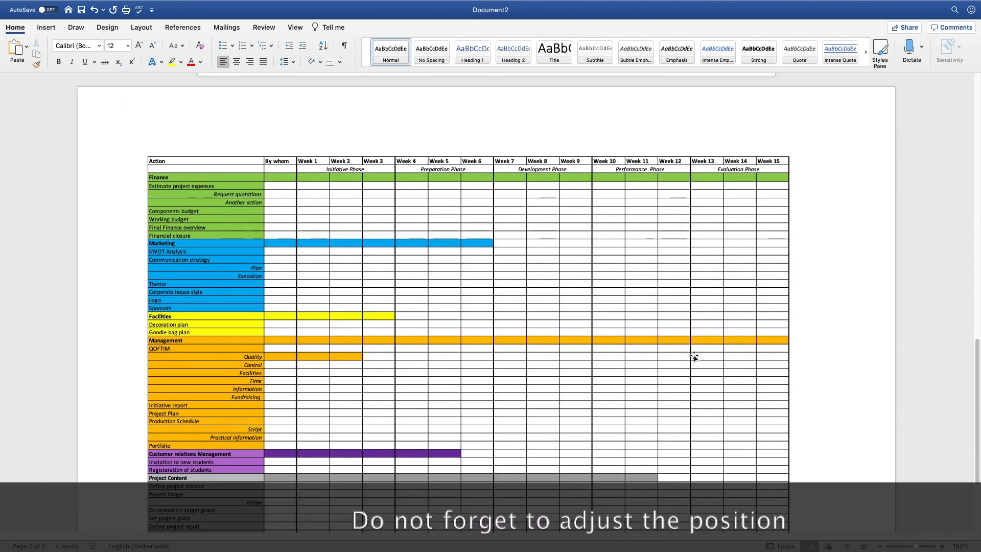
pyautogui.scroll(-3, 693, 356)
pyautogui.scroll(-1, 694, 357)
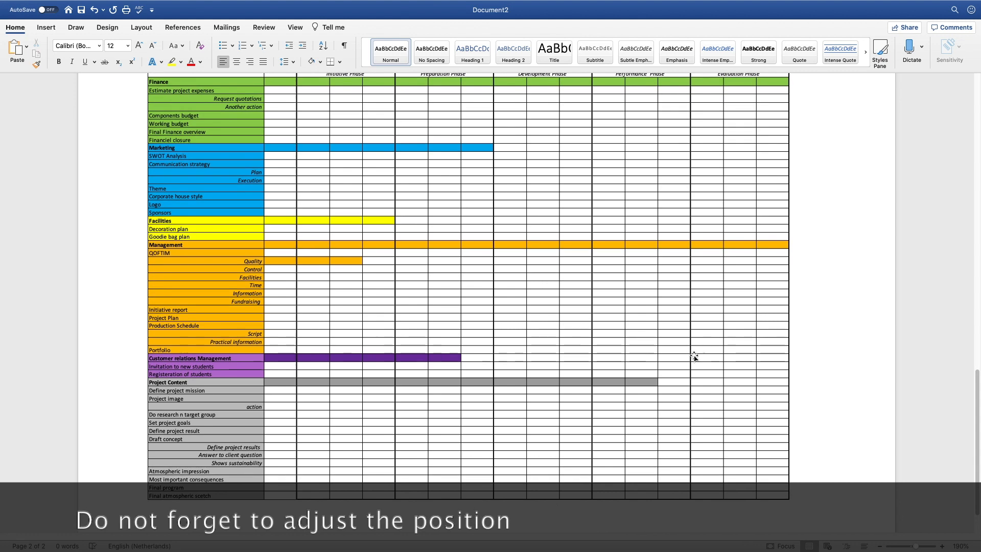
pyautogui.scroll(2, 727, 343)
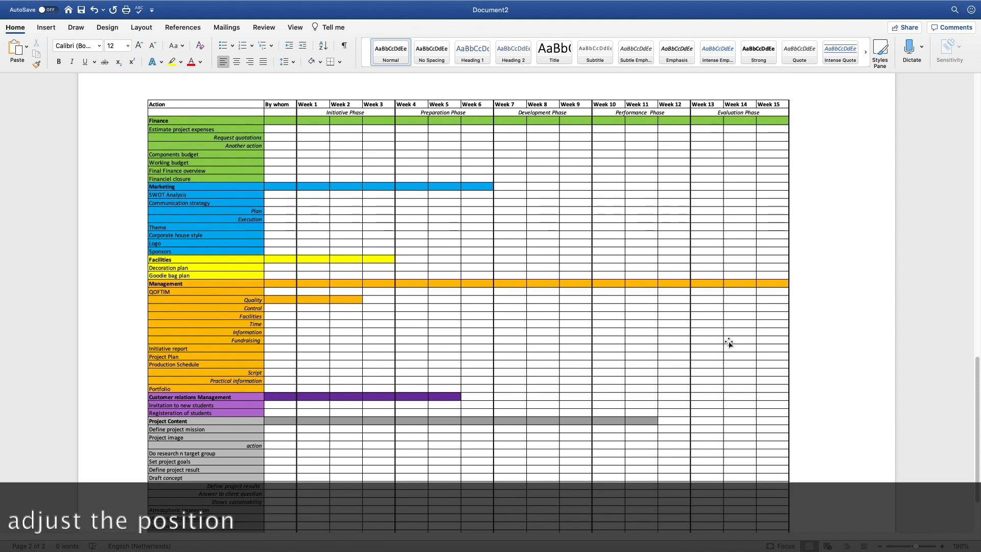